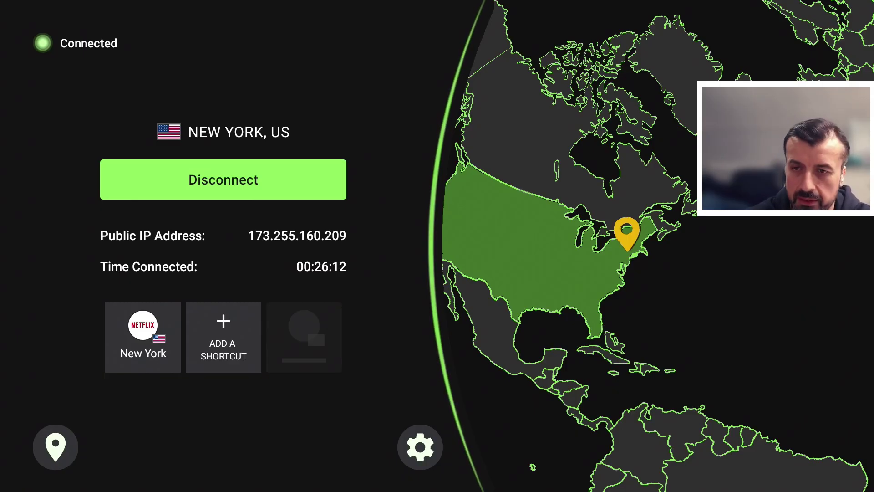
Open IPVanish Settings and switch Connect on Android Startup on, then back off.
{"action": "left_click", "coordinate": [420, 446]}
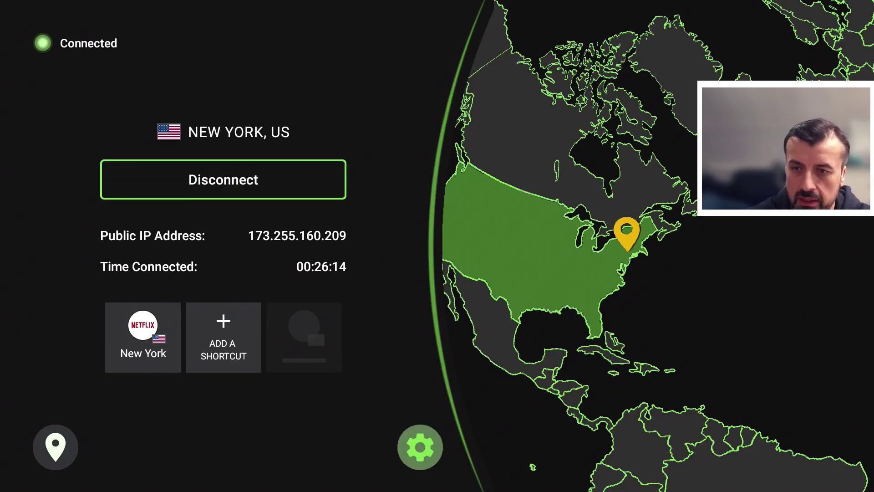
{"action": "key", "text": "Return"}
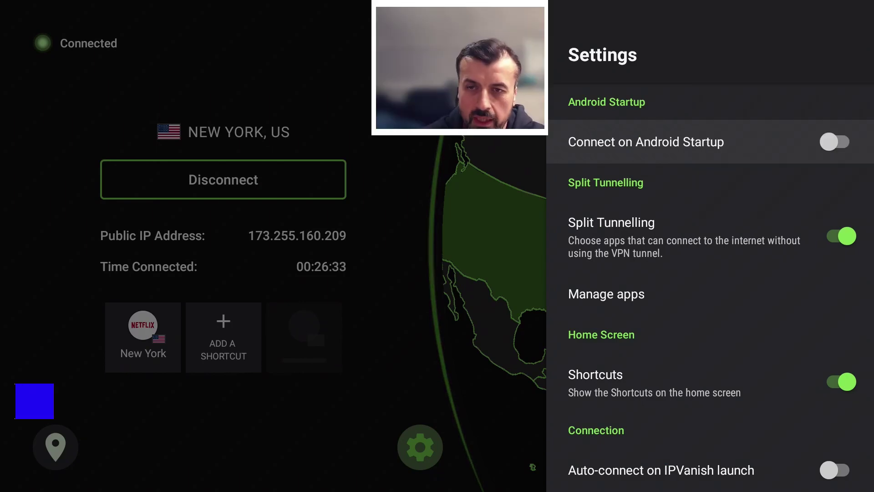
{"action": "key", "text": "Down"}
{"action": "key", "text": "Up"}
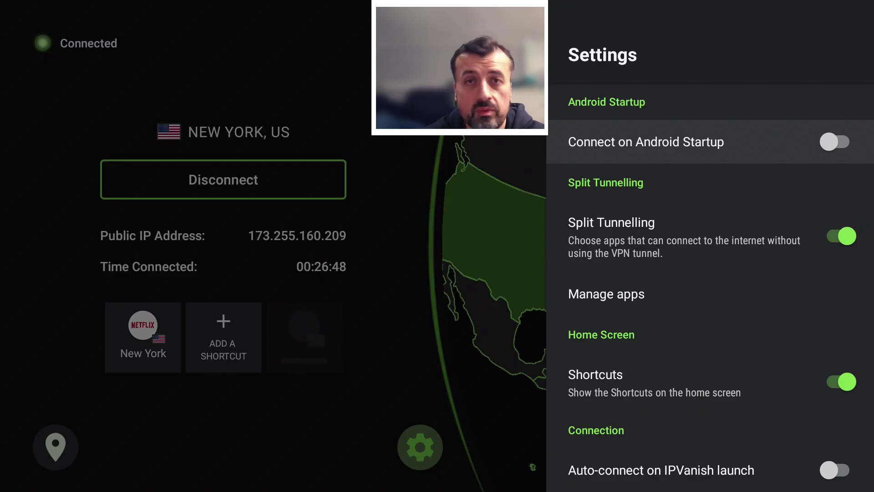
{"action": "key", "text": "Return"}
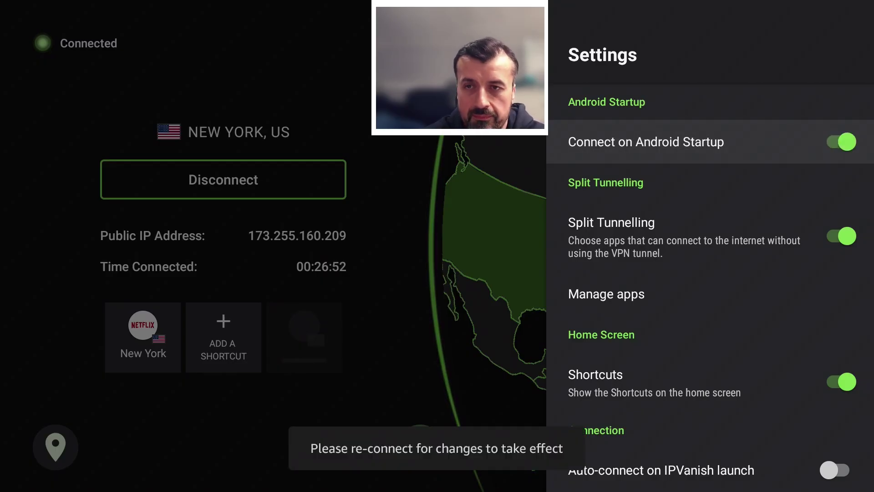
{"action": "key", "text": "Return"}
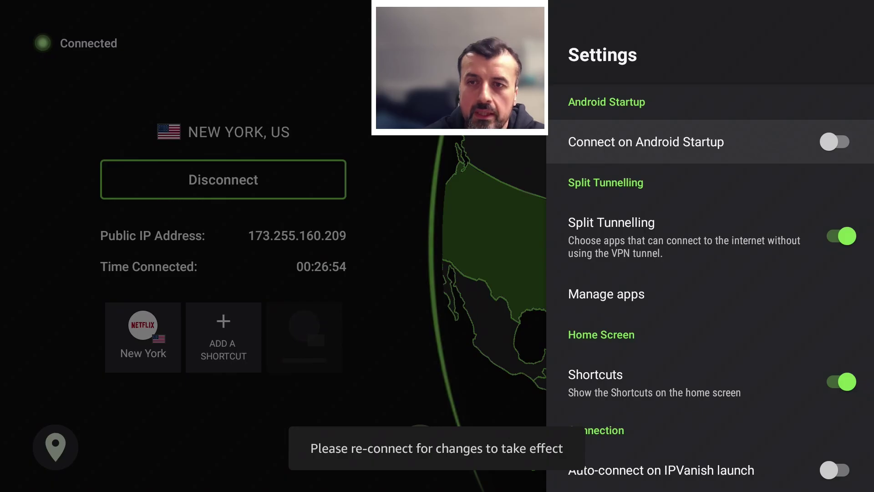
{"action": "key", "text": "Down"}
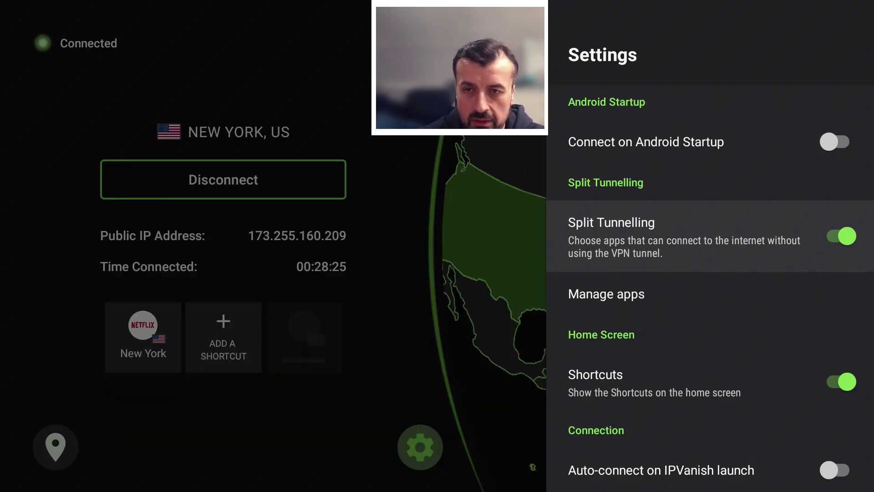
Open the split-tunnel app list, filter to User Apps, and tick BBC iPlayer.
{"action": "key", "text": "Down"}
{"action": "key", "text": "Return"}
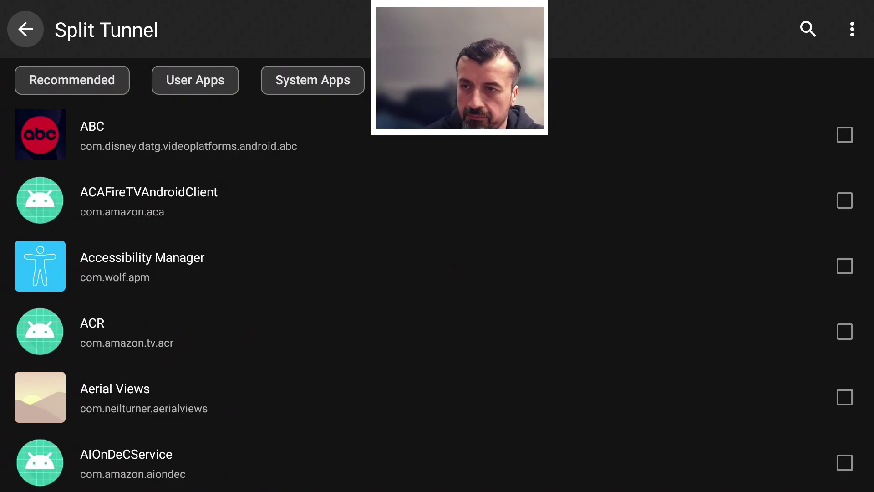
{"action": "key", "text": "Down"}
{"action": "key", "text": "Right"}
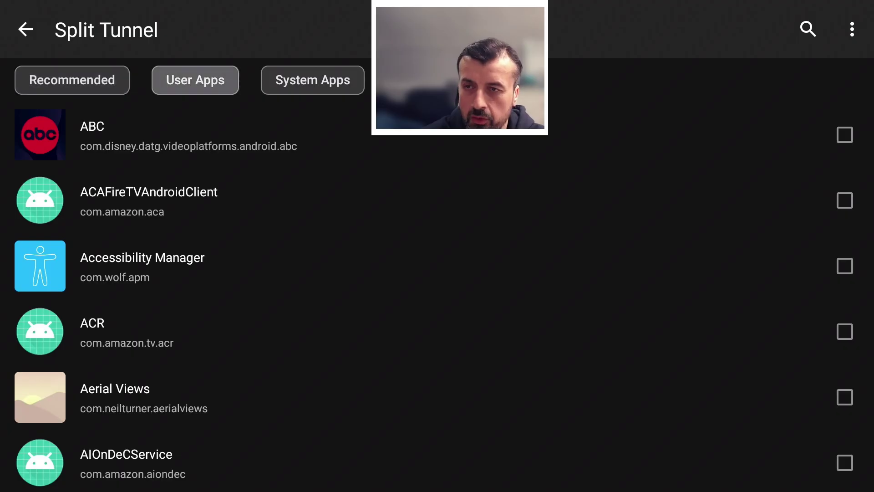
{"action": "key", "text": "Return"}
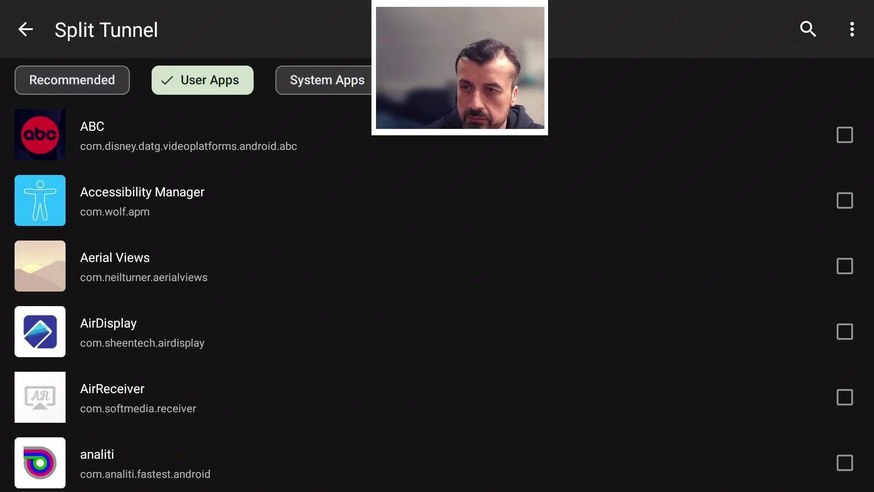
{"action": "key", "text": "Down"}
{"action": "key", "text": "Down"}
{"action": "key", "text": "Down"}
{"action": "key", "text": "Down"}
{"action": "key", "text": "Down"}
{"action": "key", "text": "Down"}
{"action": "key", "text": "Down"}
{"action": "key", "text": "Down"}
{"action": "key", "text": "Down"}
{"action": "key", "text": "Down"}
{"action": "key", "text": "Down"}
{"action": "key", "text": "Down"}
{"action": "key", "text": "Down"}
{"action": "key", "text": "Down"}
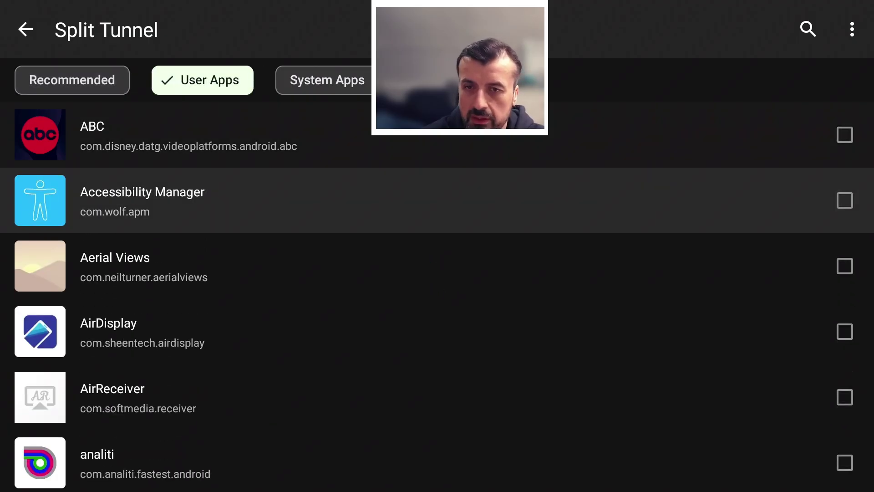
{"action": "key", "text": "Down"}
{"action": "key", "text": "Down"}
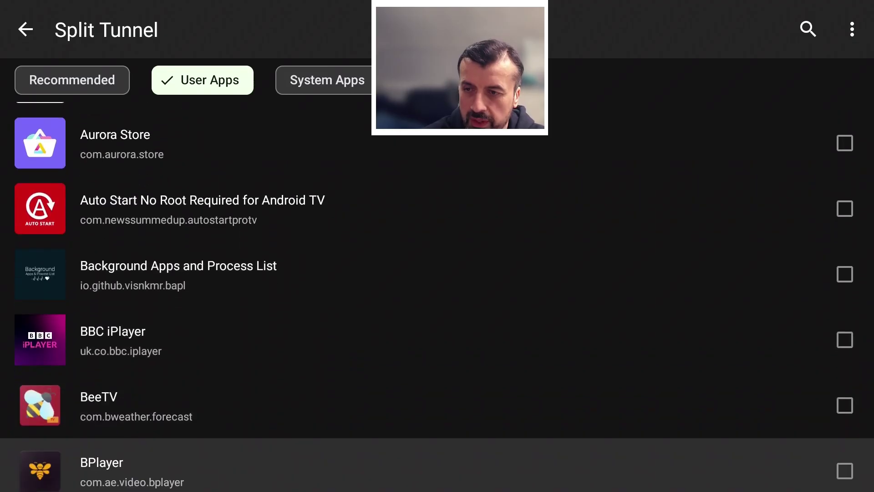
{"action": "key", "text": "Up"}
{"action": "key", "text": "Up"}
{"action": "key", "text": "Return"}
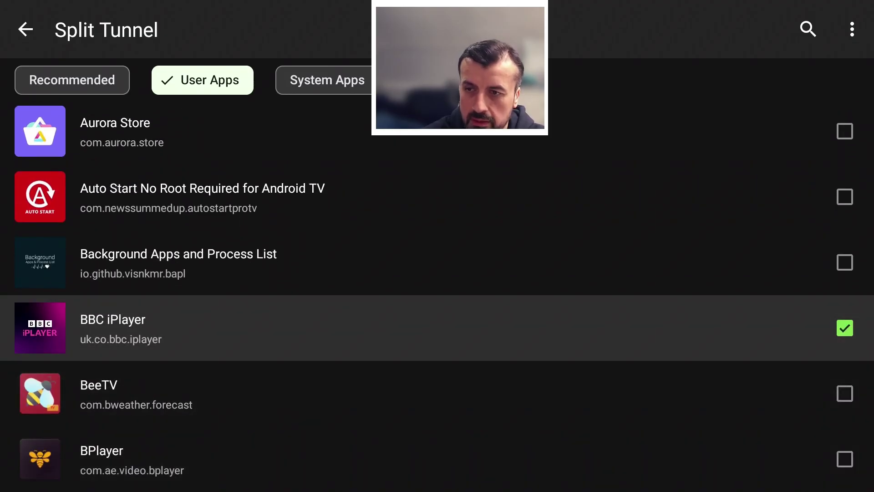
Tick Downloader to bypass the VPN, then return to Settings.
{"action": "key", "text": "Down"}
{"action": "key", "text": "Down"}
{"action": "key", "text": "Down"}
{"action": "key", "text": "Down"}
{"action": "key", "text": "Down"}
{"action": "key", "text": "Down"}
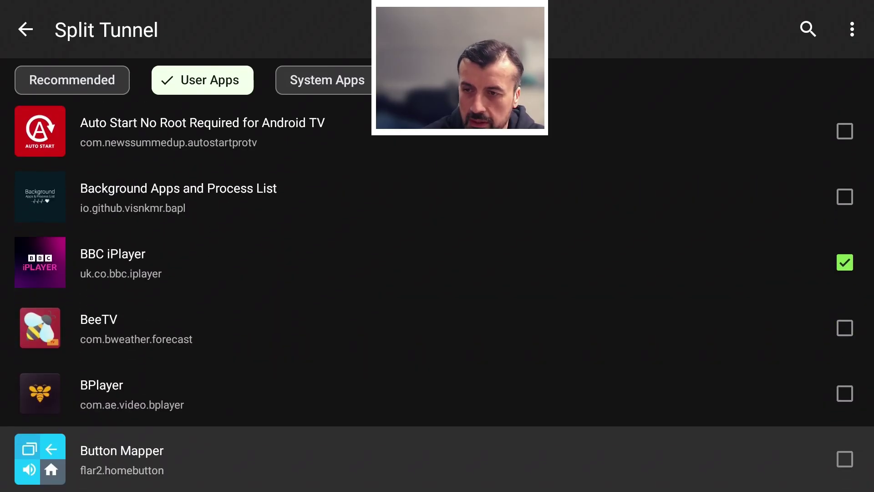
{"action": "key", "text": "Down"}
{"action": "key", "text": "Down"}
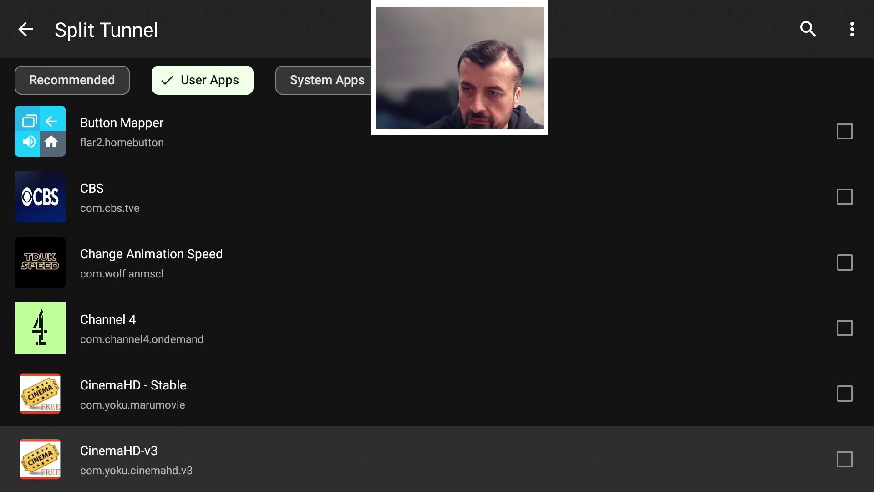
{"action": "key", "text": "Up"}
{"action": "key", "text": "Up"}
{"action": "key", "text": "Up"}
{"action": "key", "text": "Down"}
{"action": "key", "text": "Down"}
{"action": "key", "text": "Down"}
{"action": "key", "text": "Down"}
{"action": "key", "text": "Down"}
{"action": "key", "text": "Down"}
{"action": "key", "text": "Down"}
{"action": "key", "text": "Down"}
{"action": "key", "text": "Down"}
{"action": "key", "text": "Down"}
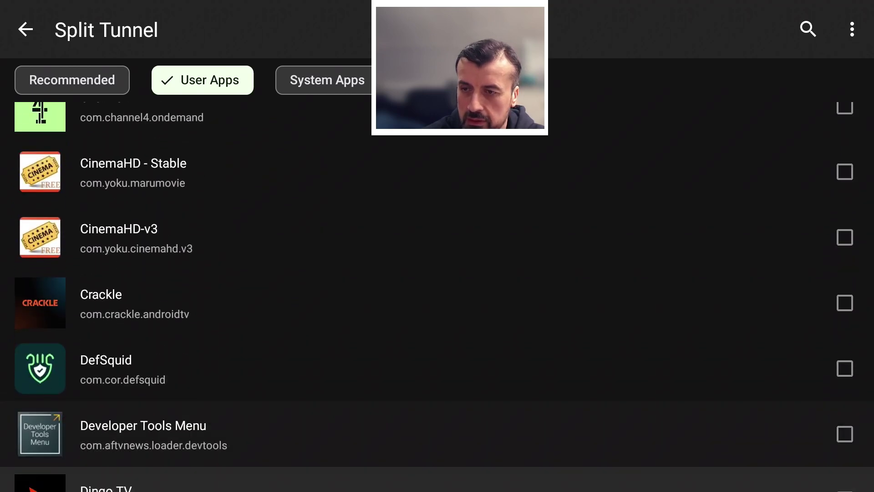
{"action": "key", "text": "Down"}
{"action": "key", "text": "Up"}
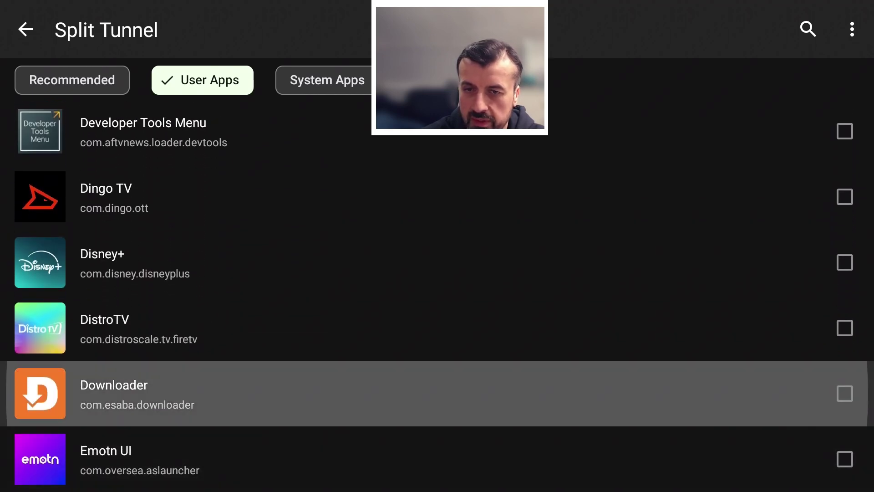
{"action": "key", "text": "Return"}
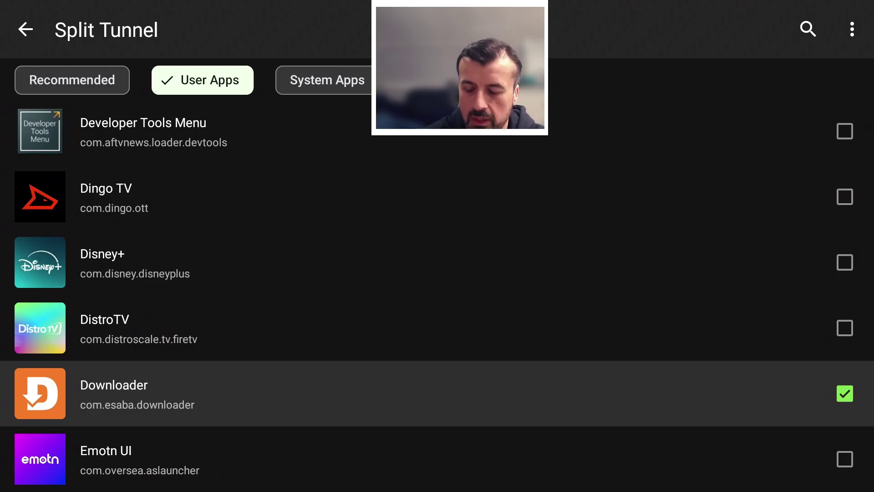
{"action": "key", "text": "Escape"}
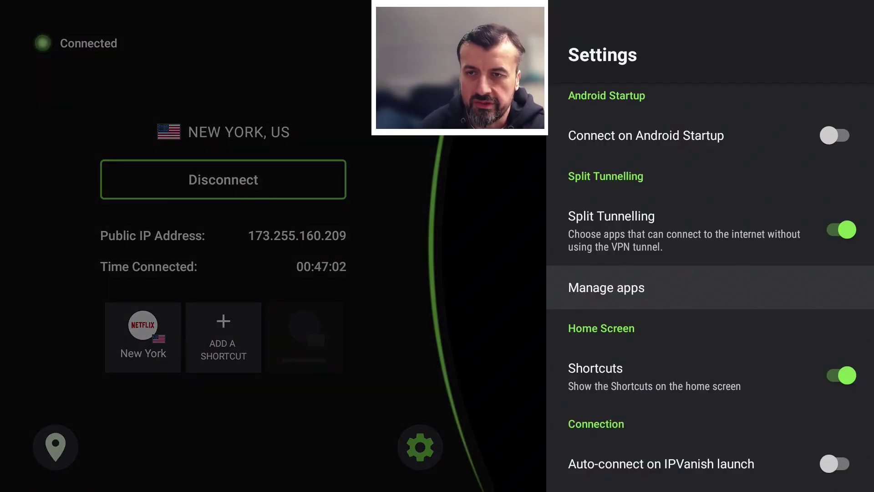
Leave IPVanish for the Fire TV home screen and move to Downloader in Recently used apps.
{"action": "key", "text": "Escape"}
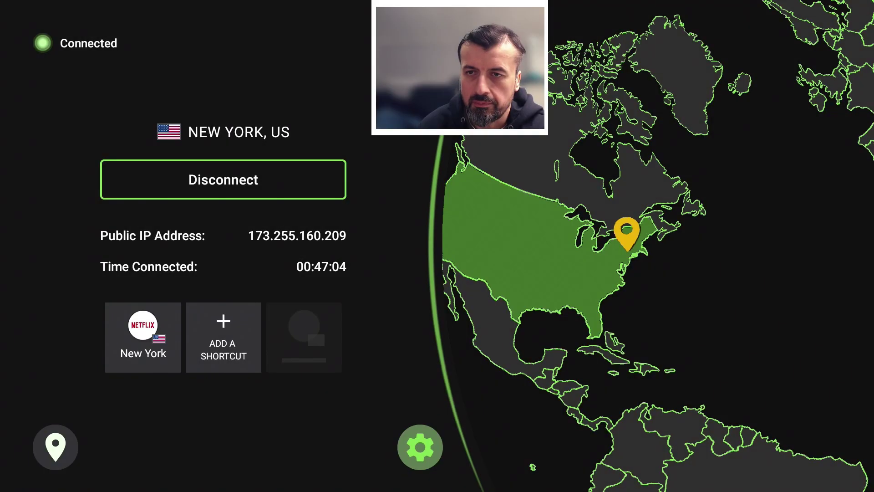
{"action": "key", "text": "Home"}
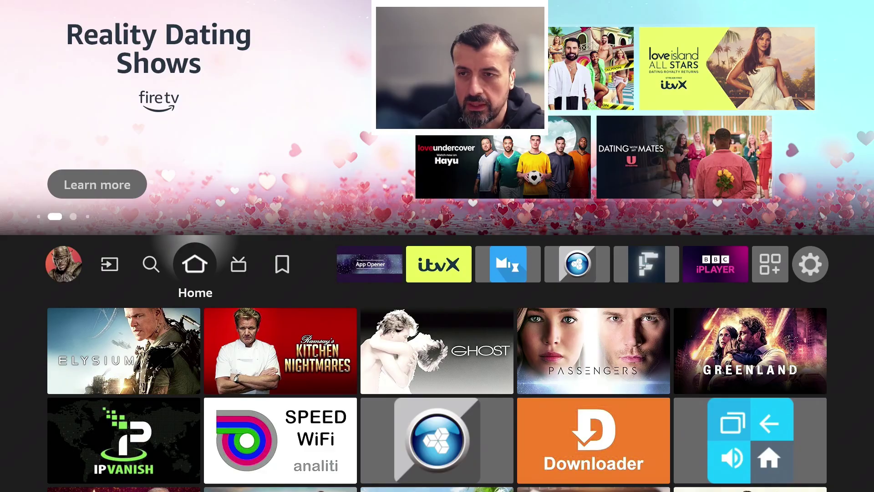
{"action": "key", "text": "Right"}
{"action": "key", "text": "Right"}
{"action": "key", "text": "Right"}
{"action": "key", "text": "Right"}
{"action": "key", "text": "Right"}
{"action": "key", "text": "Return"}
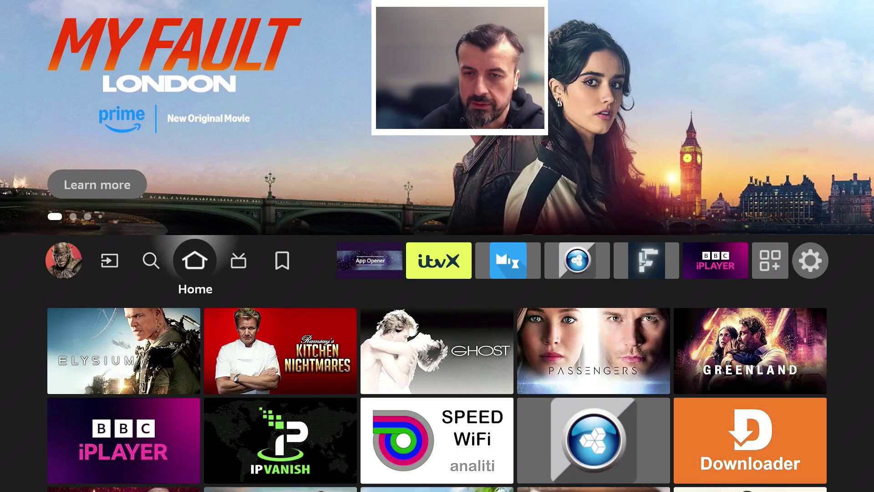
{"action": "key", "text": "Down"}
{"action": "key", "text": "Right"}
{"action": "key", "text": "Right"}
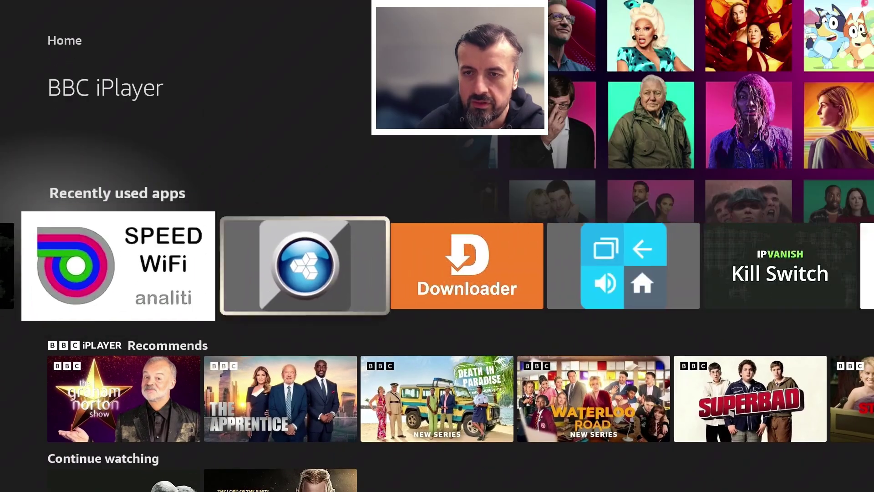
{"action": "key", "text": "Right"}
{"action": "key", "text": "Right"}
Launch Downloader, open the iplocation.net result and scroll to the IP address details.
{"action": "key", "text": "Return"}
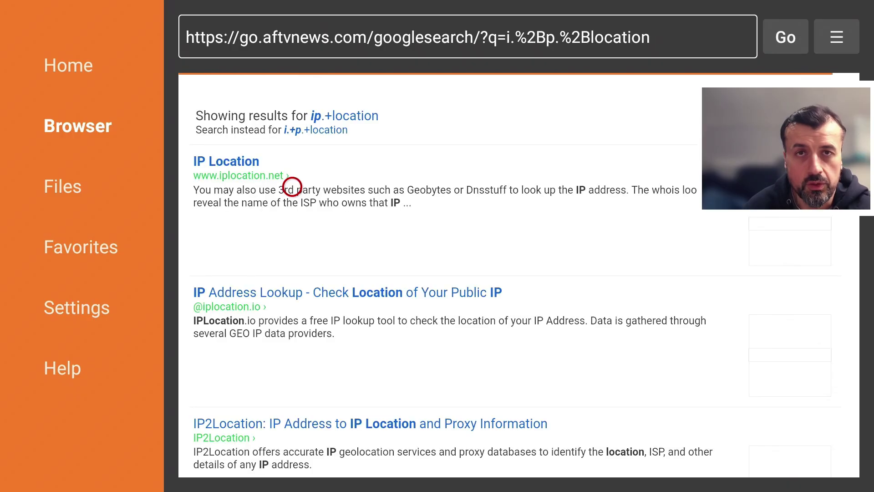
{"action": "left_click", "coordinate": [292, 187]}
{"action": "scroll", "coordinate": [239, 452], "scroll_direction": "down", "scroll_amount": 10}
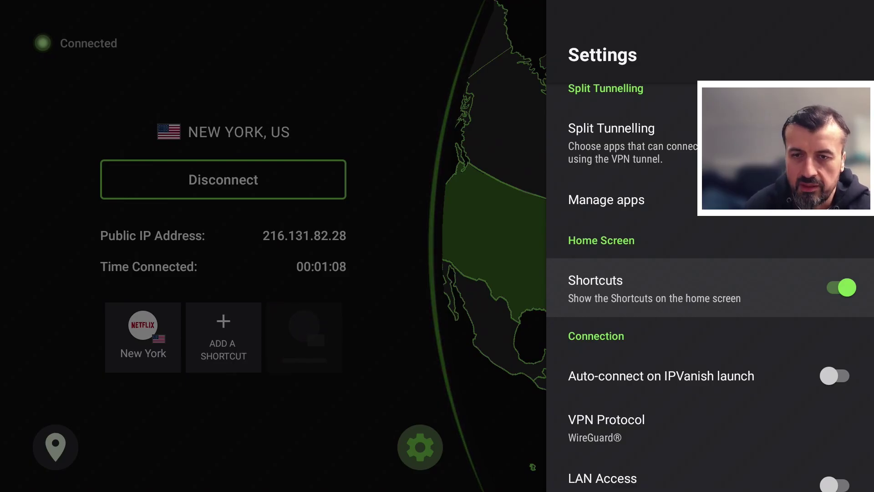
Start a new connection shortcut with New York chosen as its location.
{"action": "key", "text": "Escape"}
{"action": "key", "text": "Up"}
{"action": "key", "text": "Left"}
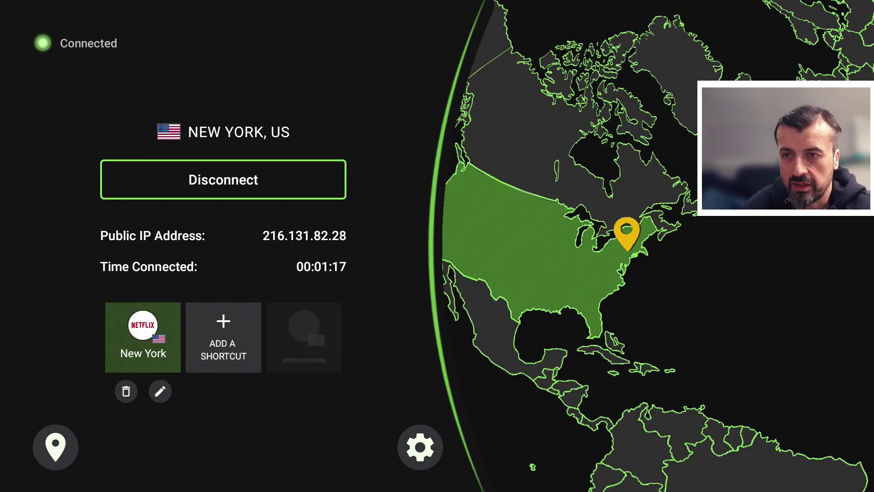
{"action": "left_click", "coordinate": [223, 337]}
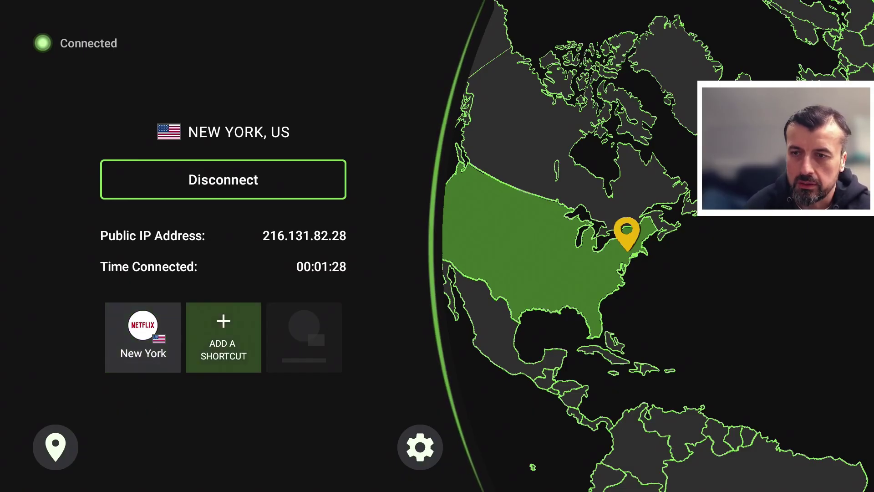
{"action": "left_click", "coordinate": [224, 337]}
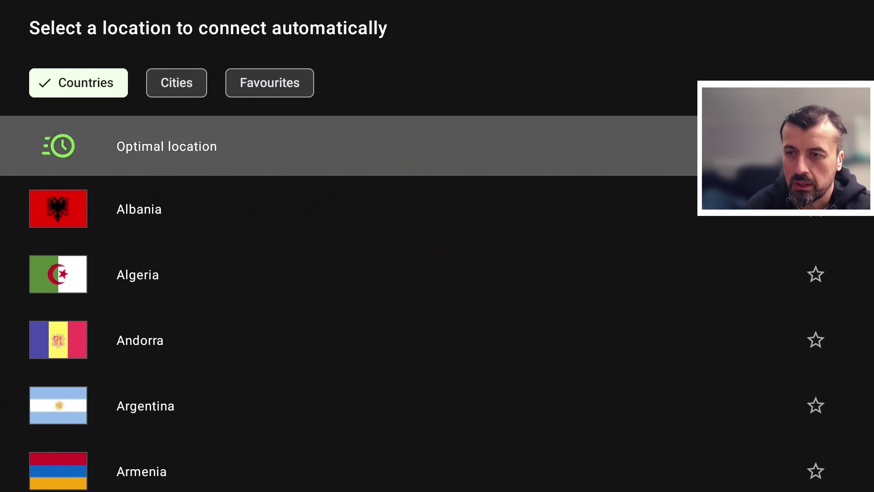
{"action": "key", "text": "Right"}
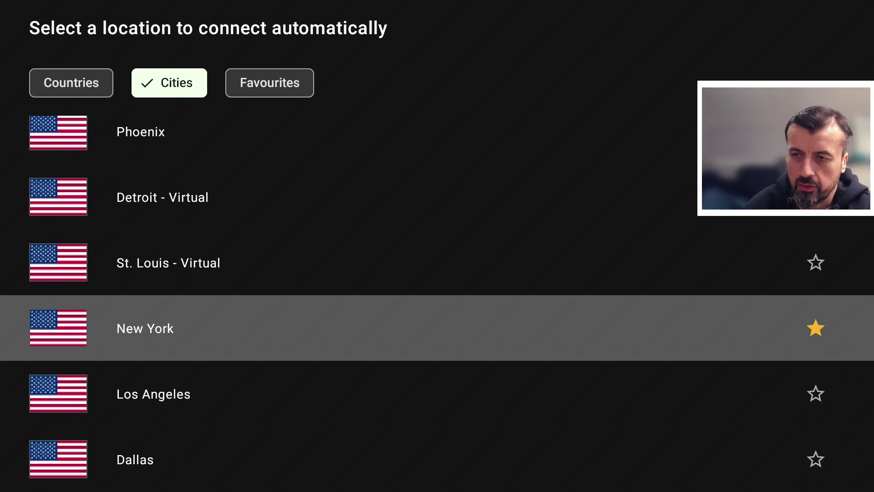
{"action": "key", "text": "Return"}
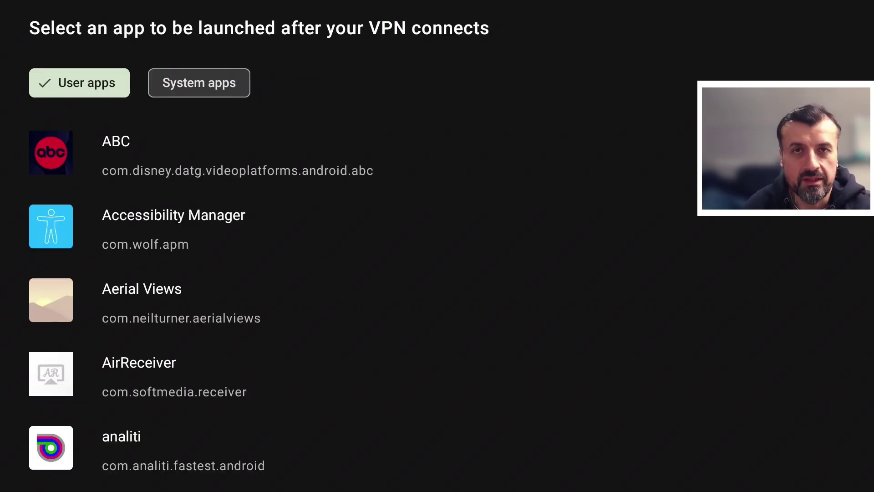
Browse the user apps list down to BeeTV.
{"action": "key", "text": "Down"}
{"action": "key", "text": "Down"}
{"action": "key", "text": "Down"}
{"action": "key", "text": "Down"}
{"action": "key", "text": "Down"}
{"action": "key", "text": "Down"}
{"action": "key", "text": "Down"}
{"action": "key", "text": "Down"}
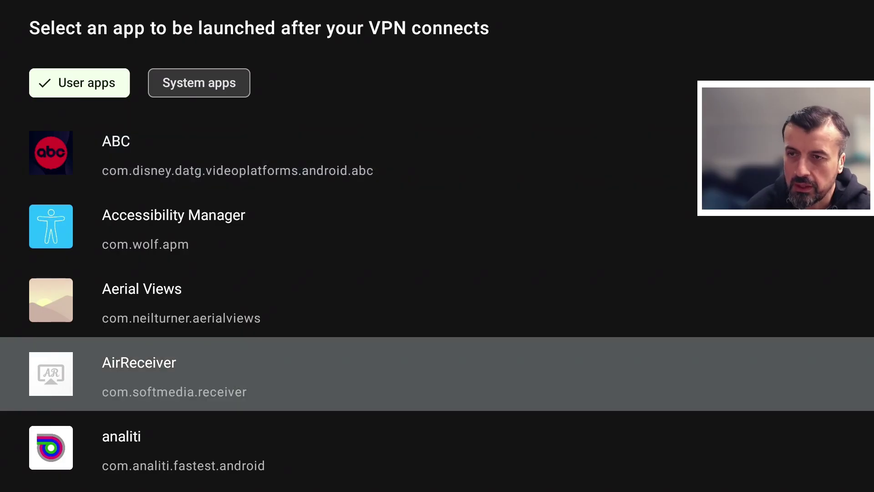
{"action": "key", "text": "Down"}
{"action": "key", "text": "Down"}
{"action": "key", "text": "Down"}
{"action": "key", "text": "Down"}
{"action": "key", "text": "Down"}
{"action": "key", "text": "Down"}
{"action": "key", "text": "Down"}
{"action": "key", "text": "Down"}
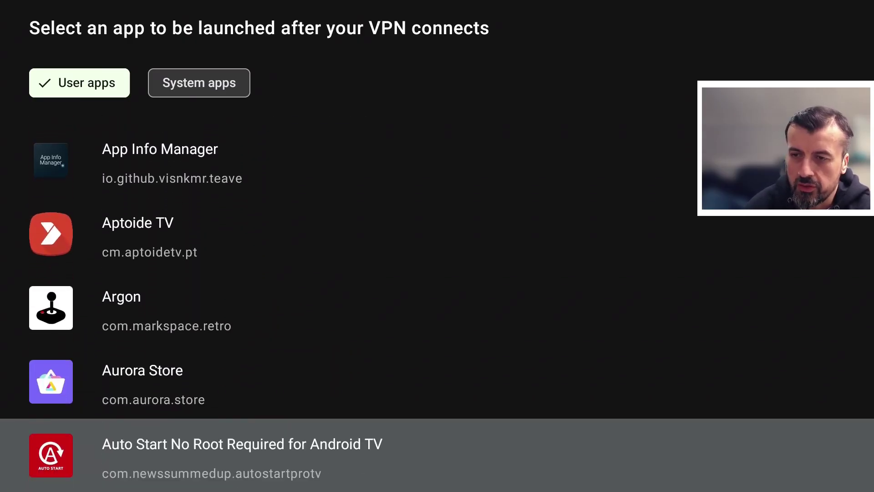
{"action": "key", "text": "Down"}
{"action": "key", "text": "Down"}
{"action": "key", "text": "Down"}
{"action": "key", "text": "Down"}
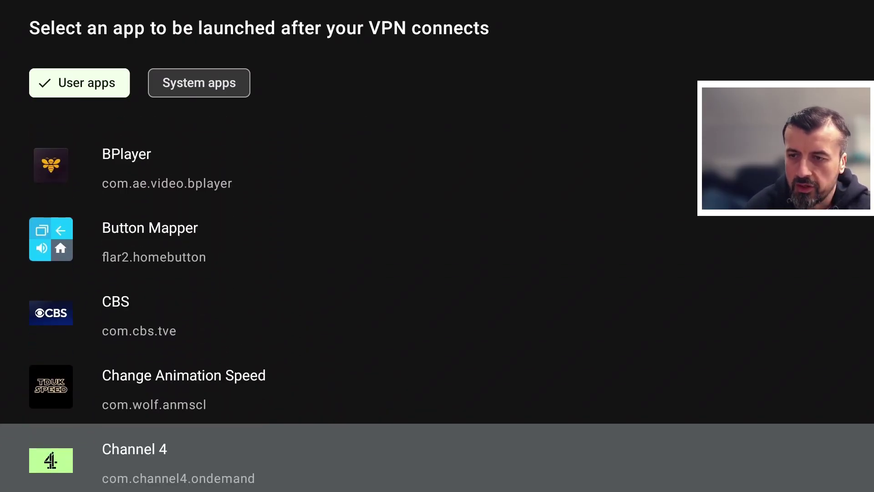
{"action": "key", "text": "Up"}
{"action": "key", "text": "Up"}
{"action": "key", "text": "Up"}
{"action": "key", "text": "Up"}
{"action": "key", "text": "Up"}
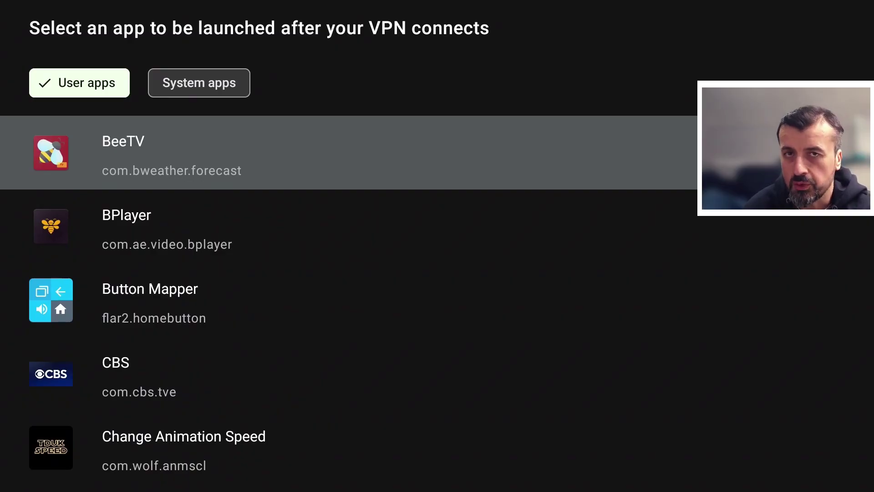
Pick BeeTV as the shortcut's app, placing it beside the Netflix shortcut.
{"action": "key", "text": "Return"}
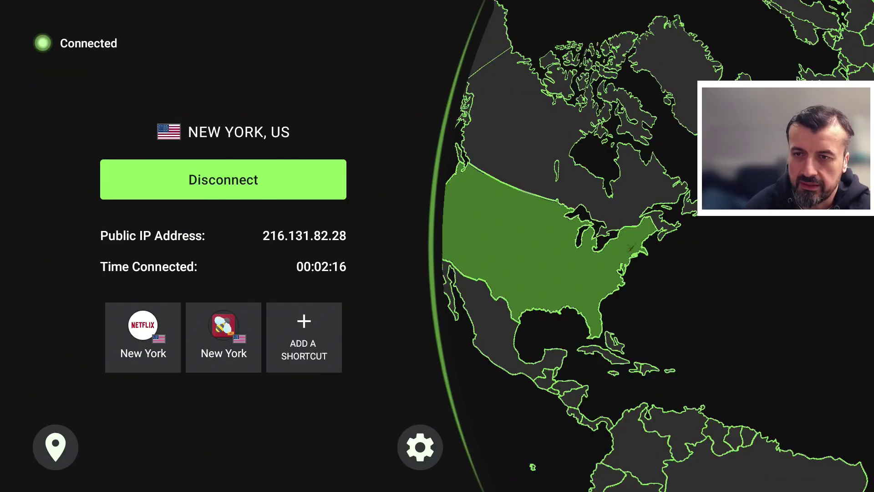
{"action": "key", "text": "Left"}
{"action": "key", "text": "Up"}
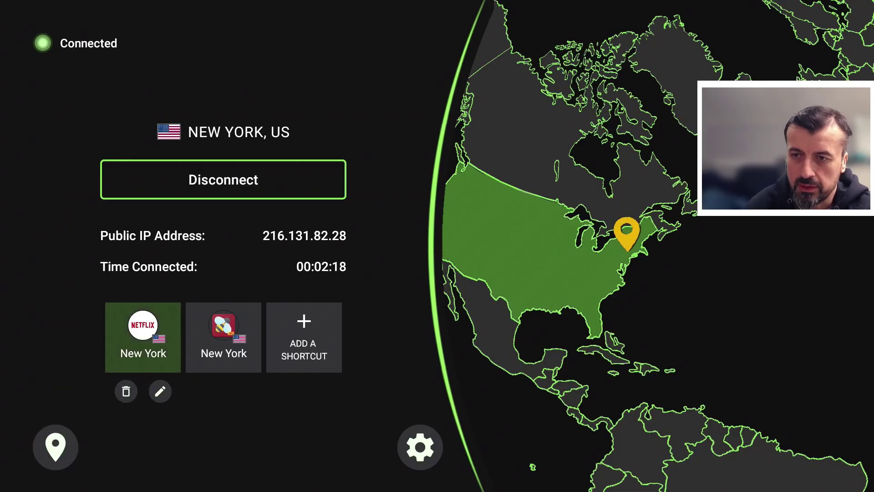
{"action": "key", "text": "Right"}
Disconnect the VPN, then reconnect to New York through the BeeTV shortcut.
{"action": "key", "text": "Up"}
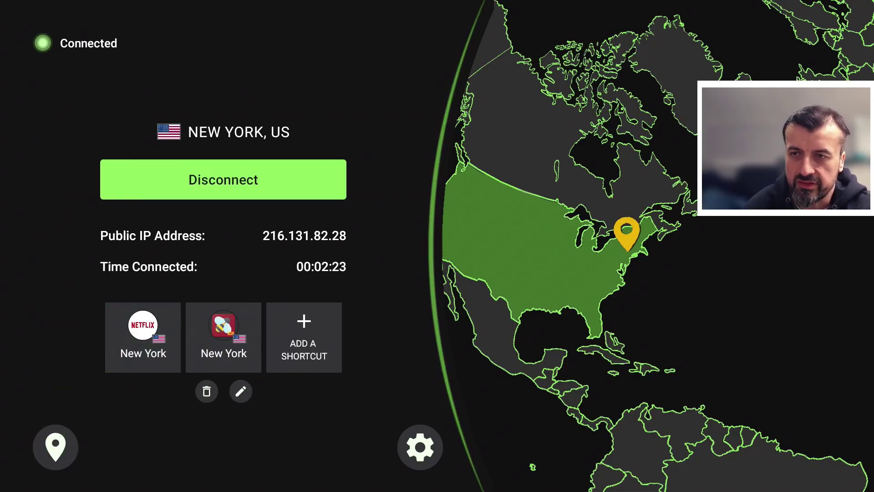
{"action": "key", "text": "Return"}
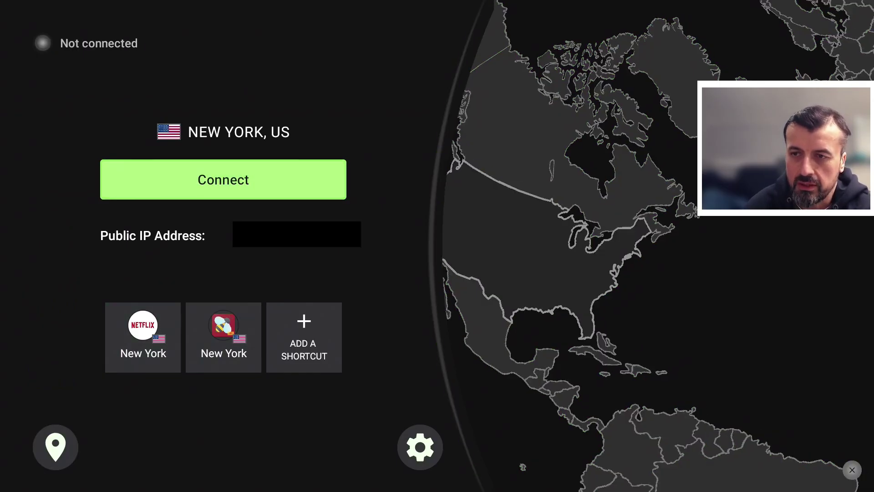
{"action": "key", "text": "Down"}
{"action": "key", "text": "Right"}
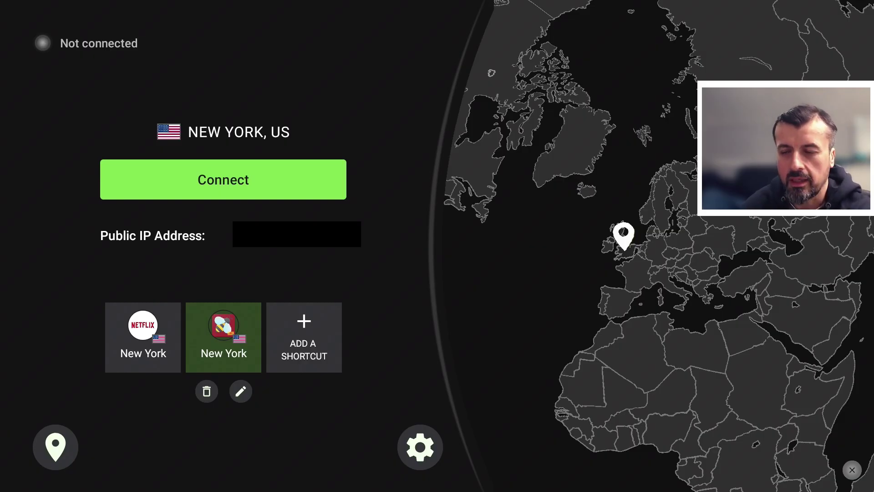
{"action": "key", "text": "Return"}
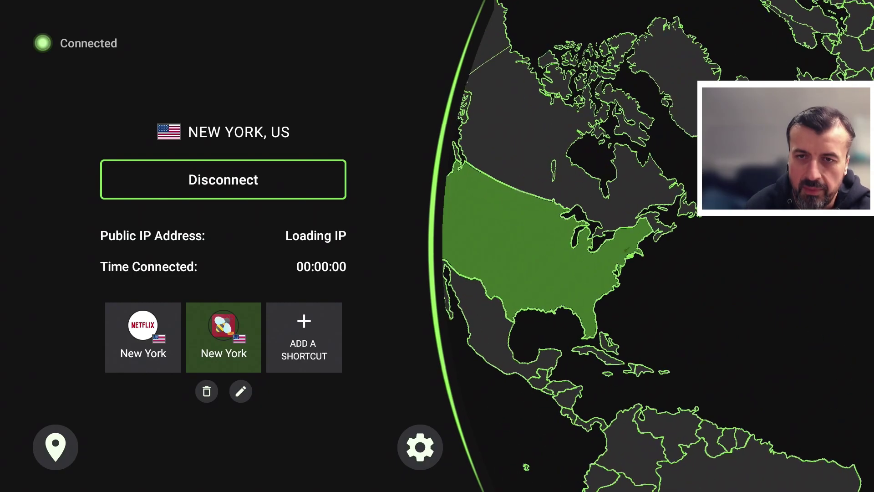
{"action": "key", "text": "Return"}
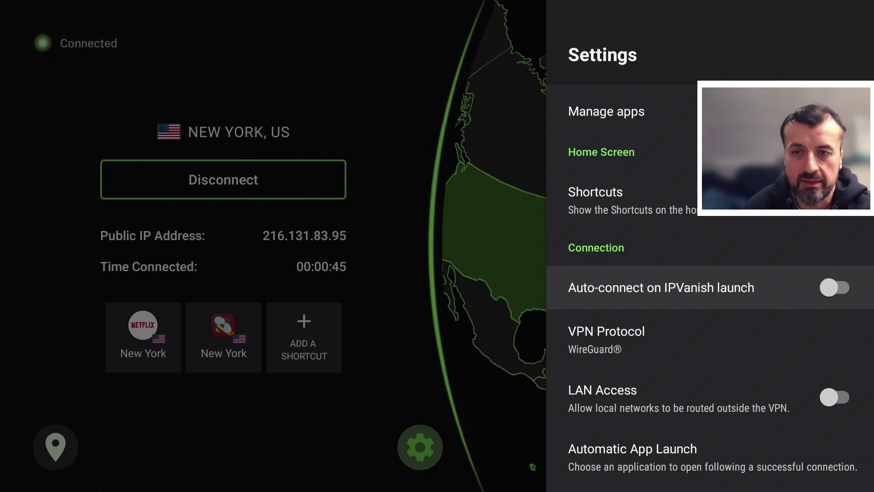
Turn on auto-connect on IPVanish launch, disconnect, and relaunch the app to test it.
{"action": "key", "text": "Return"}
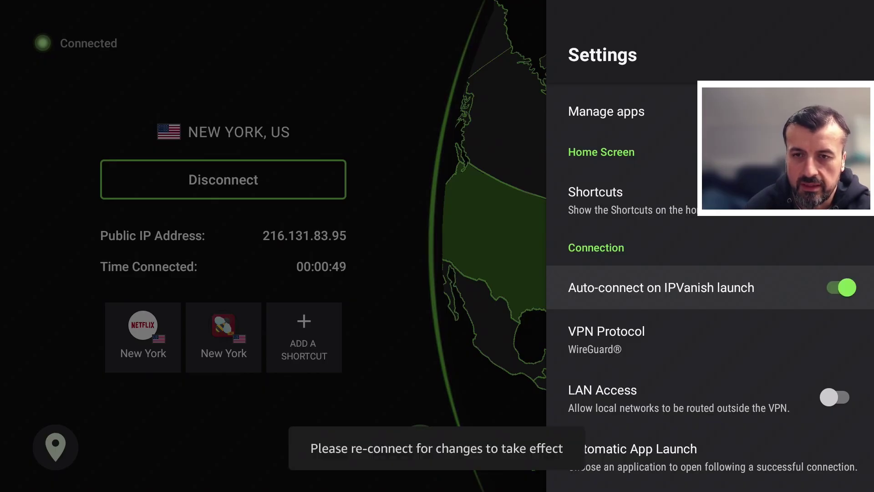
{"action": "key", "text": "Escape"}
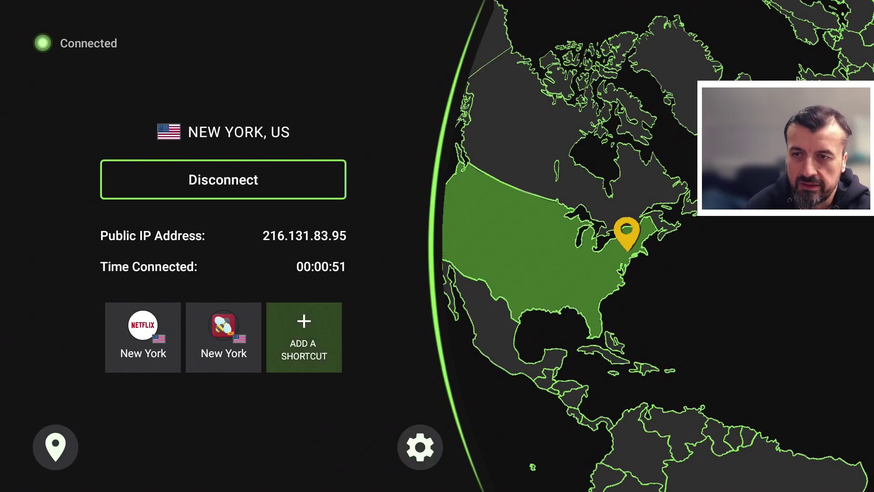
{"action": "key", "text": "Up"}
{"action": "key", "text": "Return"}
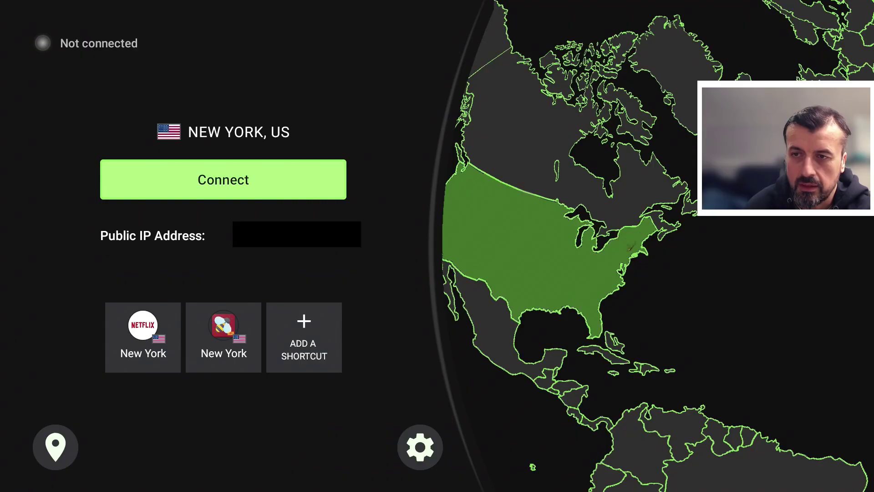
{"action": "key", "text": "Escape"}
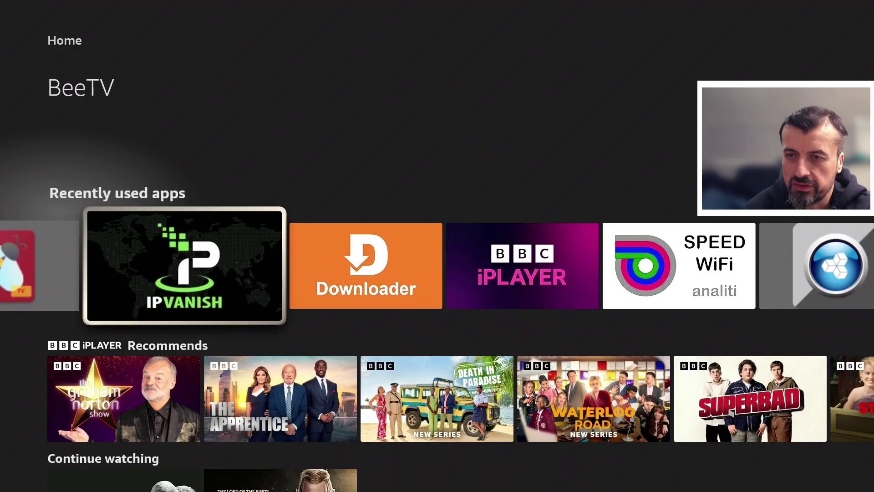
{"action": "key", "text": "Return"}
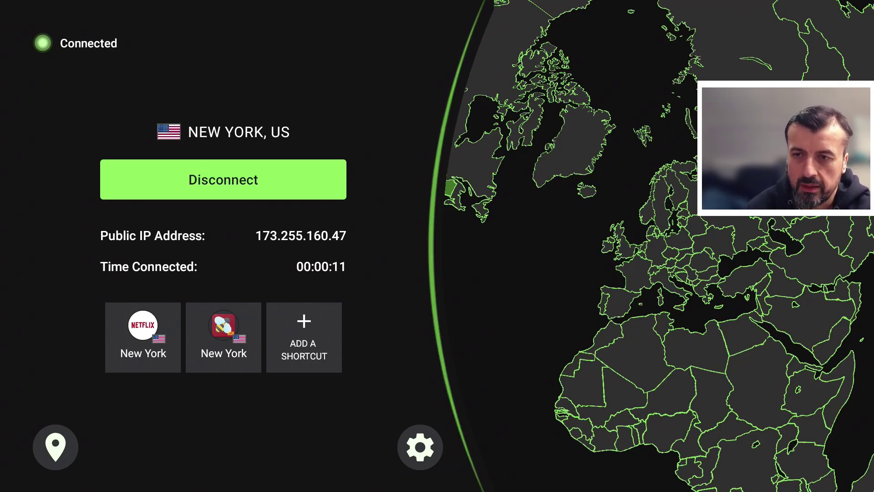
Switch the VPN protocol to IKEv2 and reconnect.
{"action": "key", "text": "Down"}
{"action": "key", "text": "Return"}
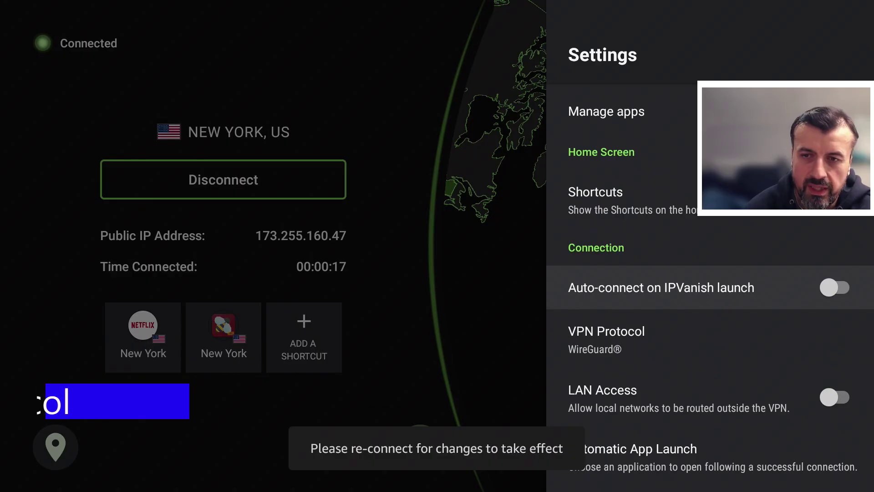
{"action": "key", "text": "Down"}
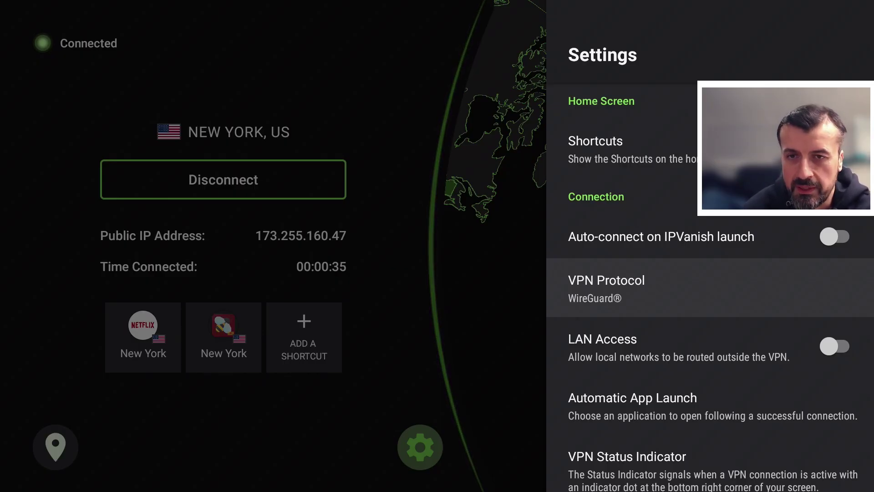
{"action": "key", "text": "Return"}
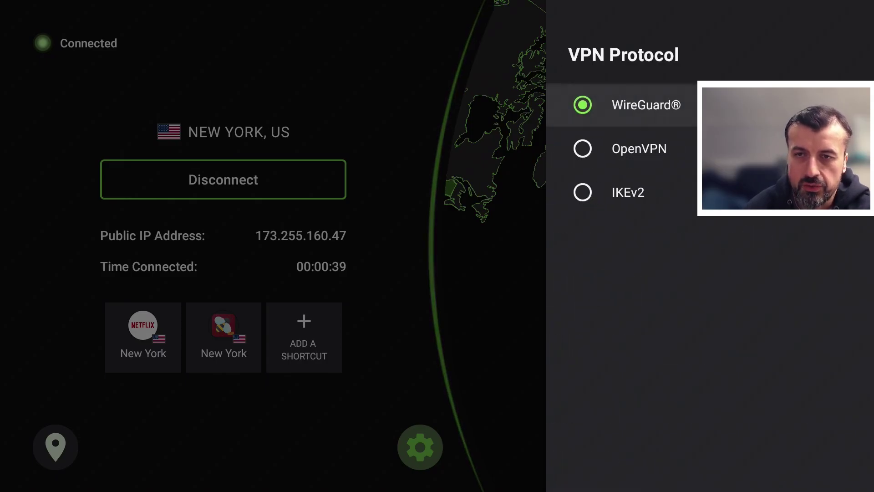
{"action": "key", "text": "Down"}
{"action": "key", "text": "Down"}
{"action": "key", "text": "Return"}
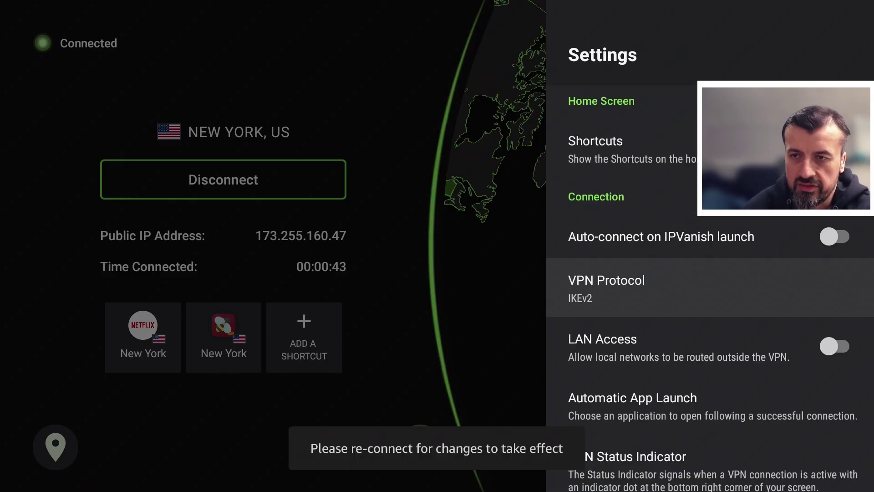
{"action": "key", "text": "Escape"}
{"action": "key", "text": "Return"}
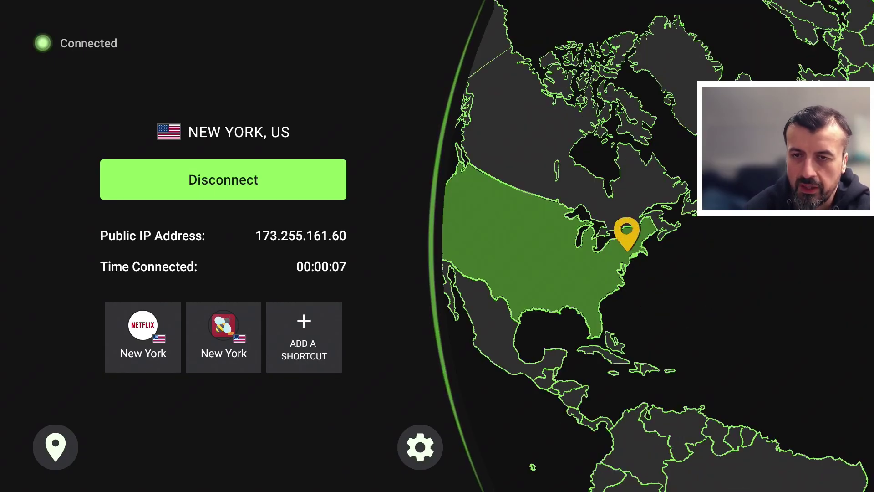
Run the analiti speed test, then set the protocol back to WireGuard and reconnect.
{"action": "key", "text": "Home"}
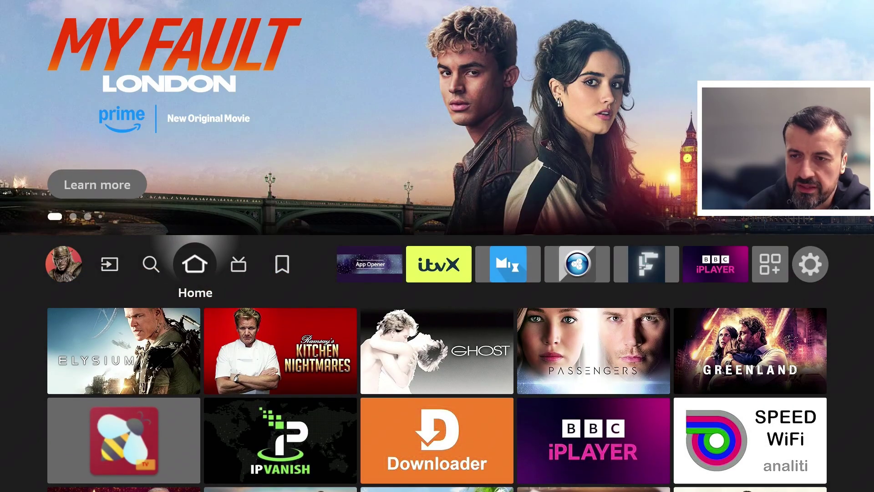
{"action": "key", "text": "Down"}
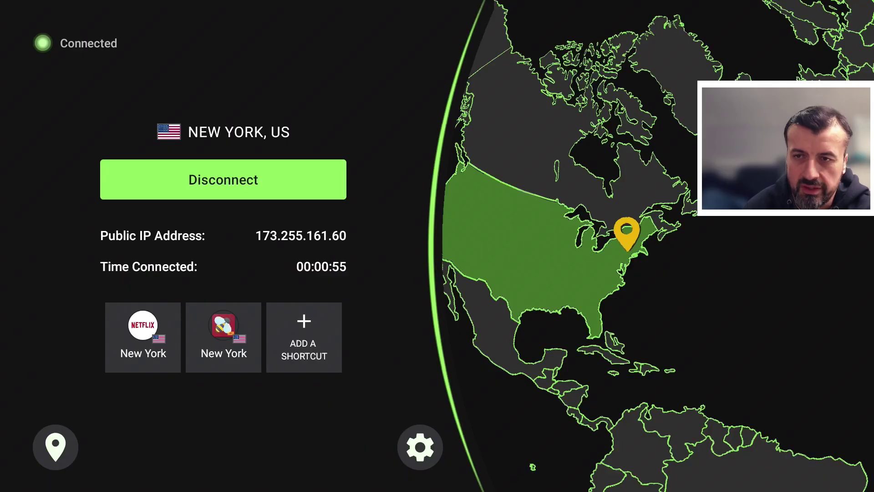
{"action": "key", "text": "Down"}
{"action": "key", "text": "Down"}
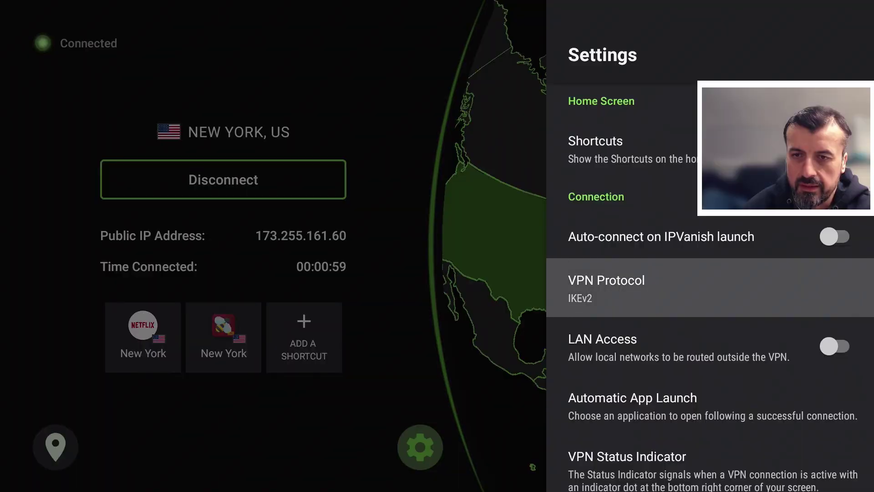
{"action": "key", "text": "Return"}
{"action": "key", "text": "Return"}
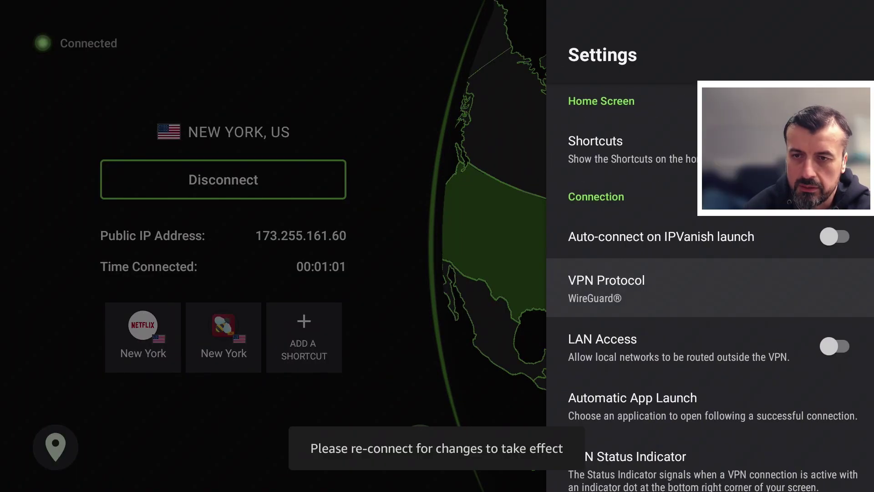
{"action": "key", "text": "Escape"}
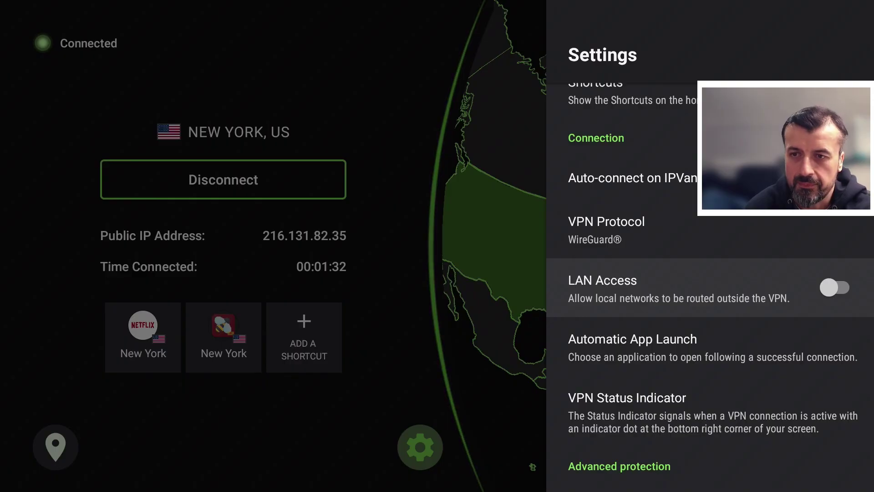
Open Kodi's Videos, try the Andromeda share, and dismiss the 'Couldn't connect to network server' error.
{"action": "key", "text": "Home"}
{"action": "key", "text": "Down"}
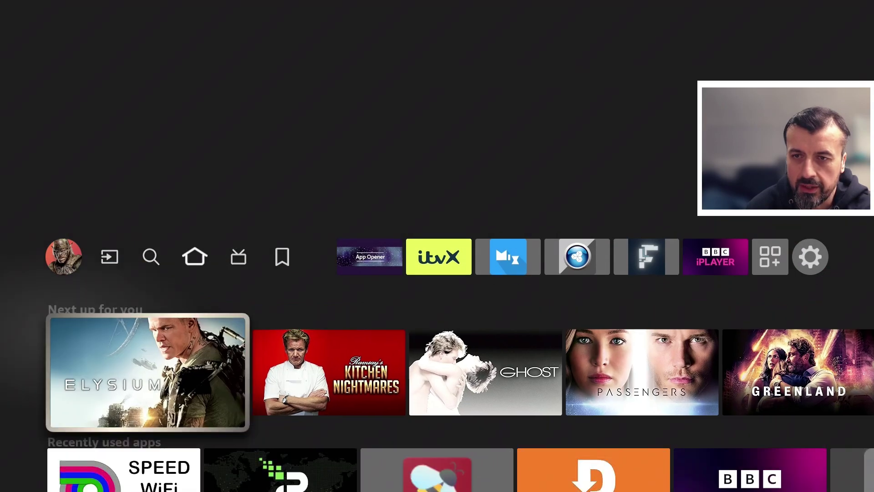
{"action": "key", "text": "Down"}
{"action": "key", "text": "Right"}
{"action": "key", "text": "Right"}
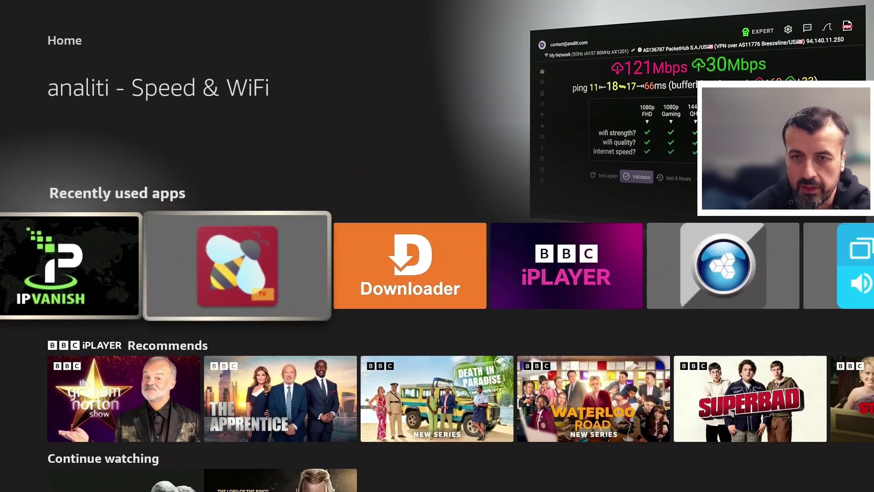
{"action": "key", "text": "Right"}
{"action": "key", "text": "Right"}
{"action": "key", "text": "Right"}
{"action": "key", "text": "Right"}
{"action": "key", "text": "Right"}
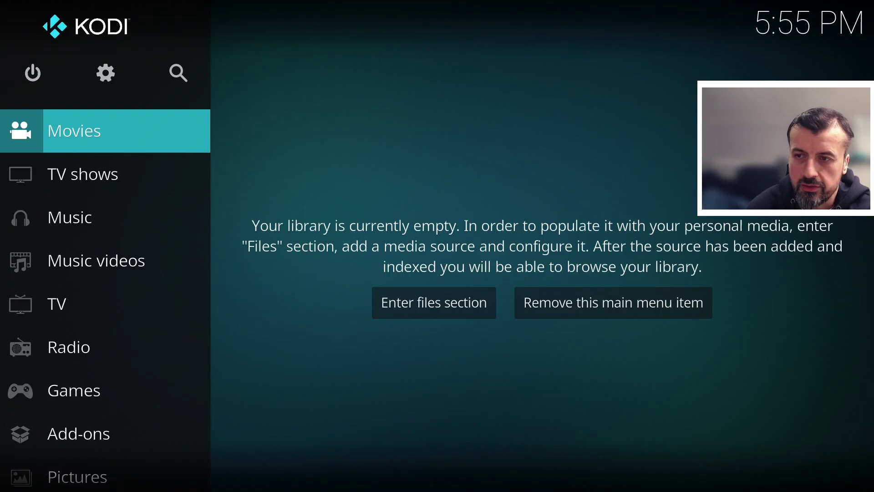
{"action": "key", "text": "Down"}
{"action": "key", "text": "Down"}
{"action": "key", "text": "Down"}
{"action": "key", "text": "Down"}
{"action": "key", "text": "Down"}
{"action": "key", "text": "Down"}
{"action": "key", "text": "Down"}
{"action": "key", "text": "Down"}
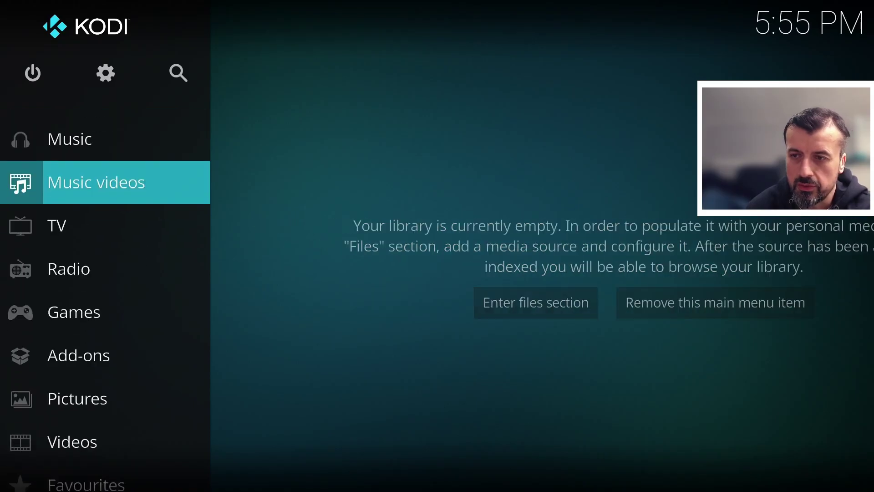
{"action": "key", "text": "Down"}
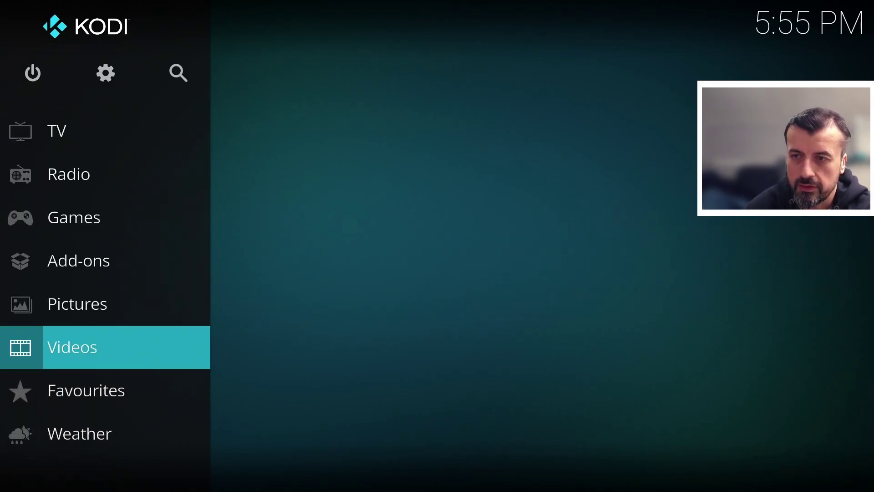
{"action": "key", "text": "Return"}
{"action": "key", "text": "Return"}
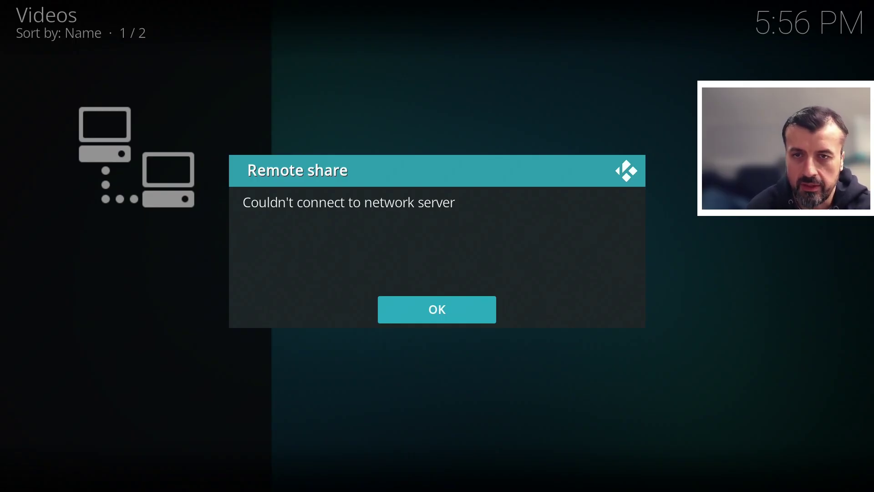
{"action": "key", "text": "Return"}
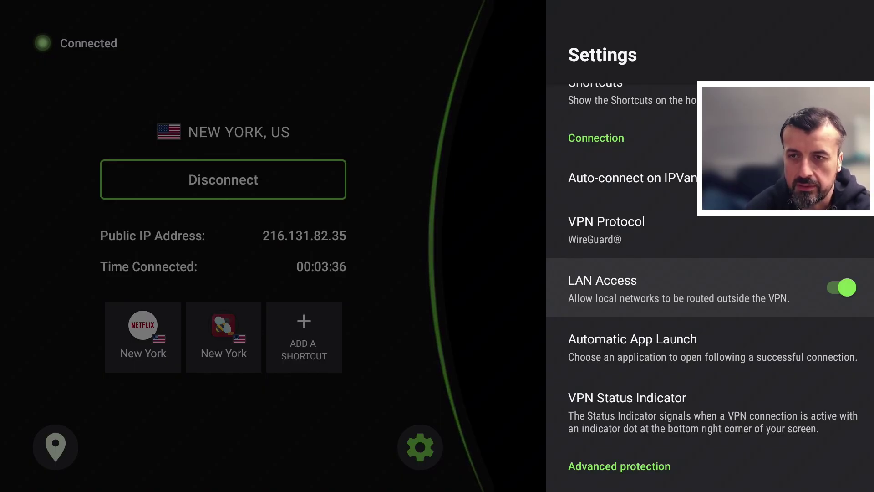
Open the Andromeda network share in Kodi.
{"action": "key", "text": "Escape"}
{"action": "key", "text": "Up"}
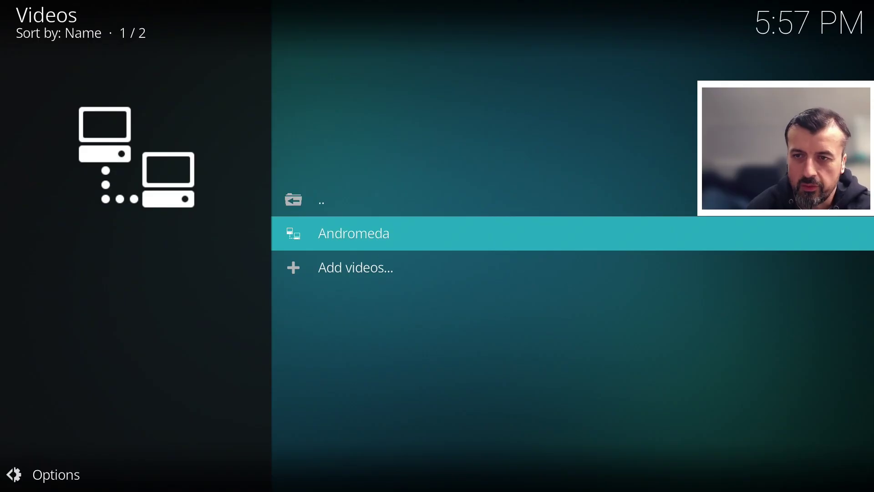
{"action": "key", "text": "Down"}
{"action": "key", "text": "Up"}
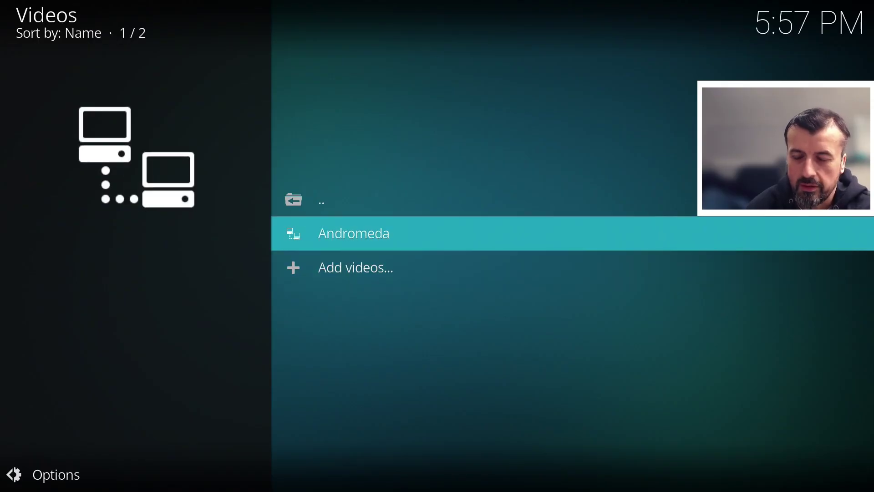
{"action": "key", "text": "Return"}
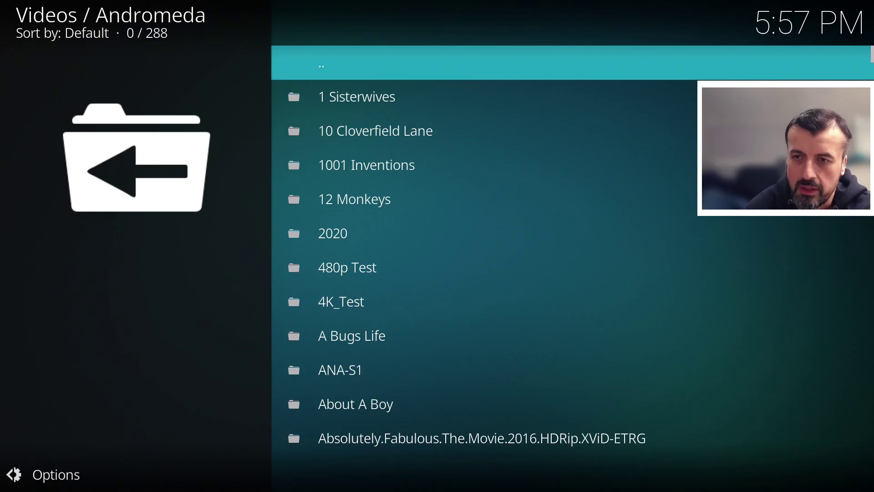
Open the Alien 3 Special Edition 1992 folder and play its 720p video file.
{"action": "key", "text": "Down"}
{"action": "key", "text": "Down"}
{"action": "key", "text": "Down"}
{"action": "key", "text": "Down"}
{"action": "key", "text": "Down"}
{"action": "key", "text": "Down"}
{"action": "key", "text": "Down"}
{"action": "key", "text": "Down"}
{"action": "key", "text": "Down"}
{"action": "key", "text": "Down"}
{"action": "key", "text": "Down"}
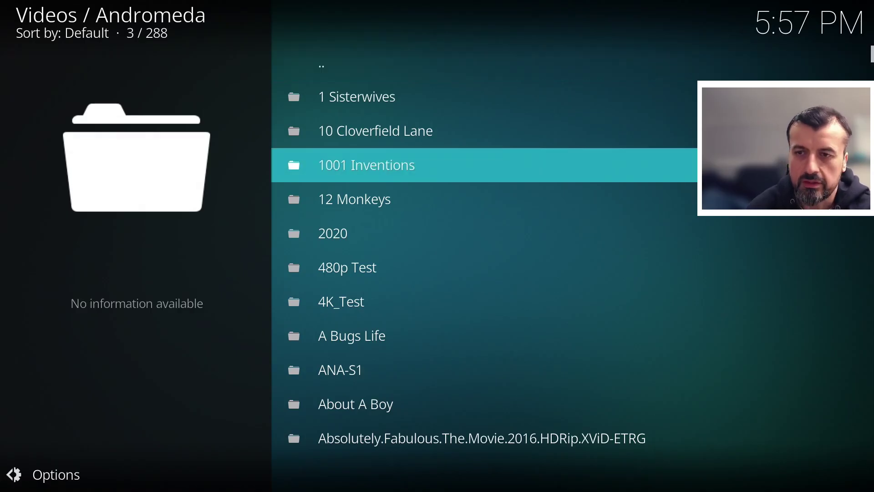
{"action": "key", "text": "Down"}
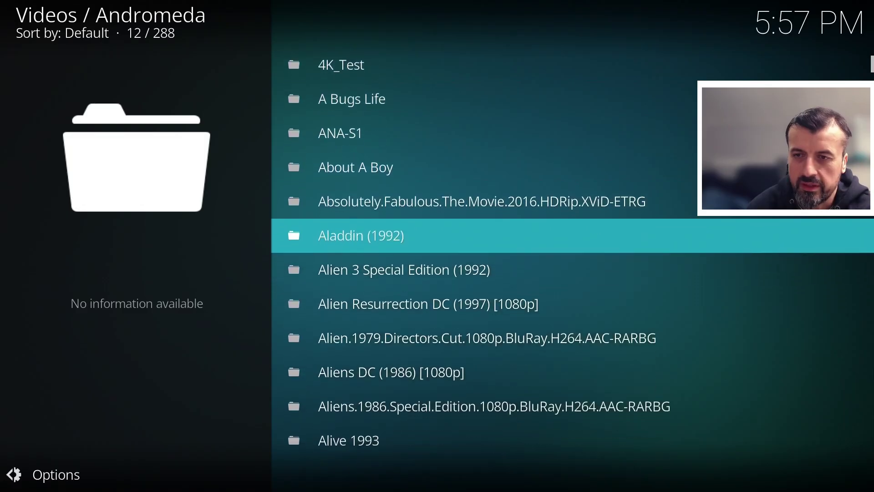
{"action": "key", "text": "Down"}
{"action": "key", "text": "Return"}
{"action": "key", "text": "Down"}
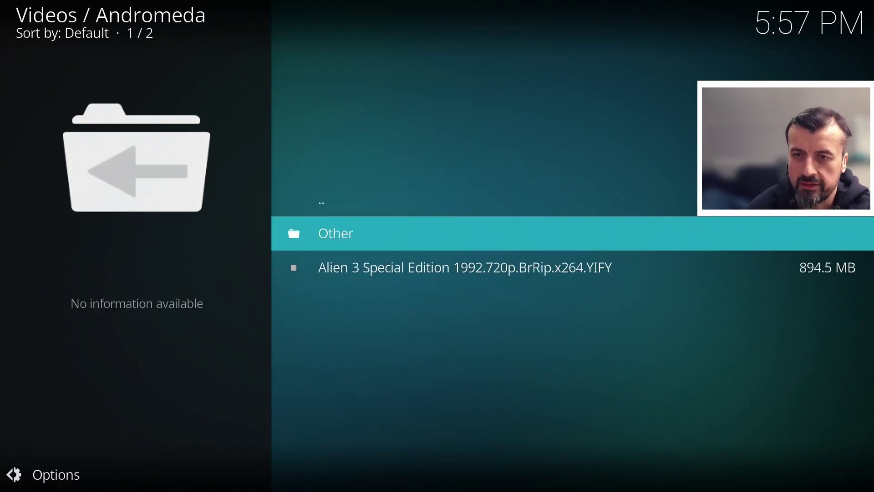
{"action": "key", "text": "Down"}
{"action": "key", "text": "Return"}
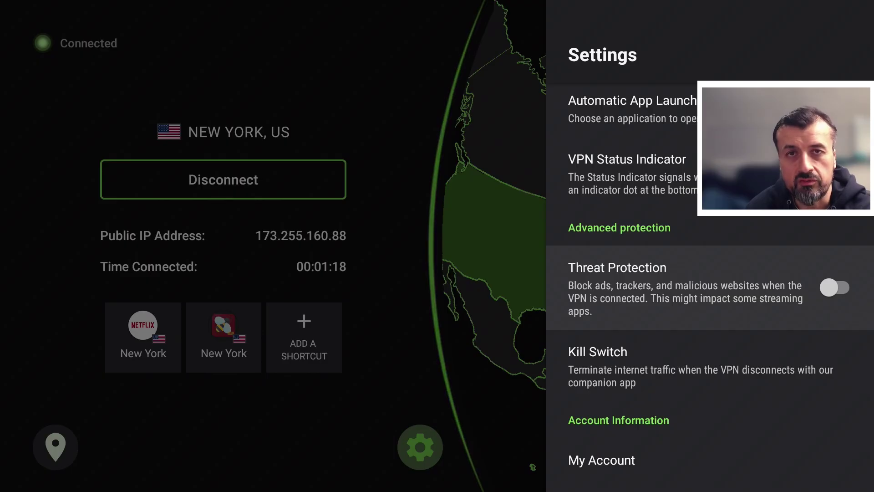
Switch the Kill Switch companion app's Kill Switch on.
{"action": "left_click", "coordinate": [701, 366]}
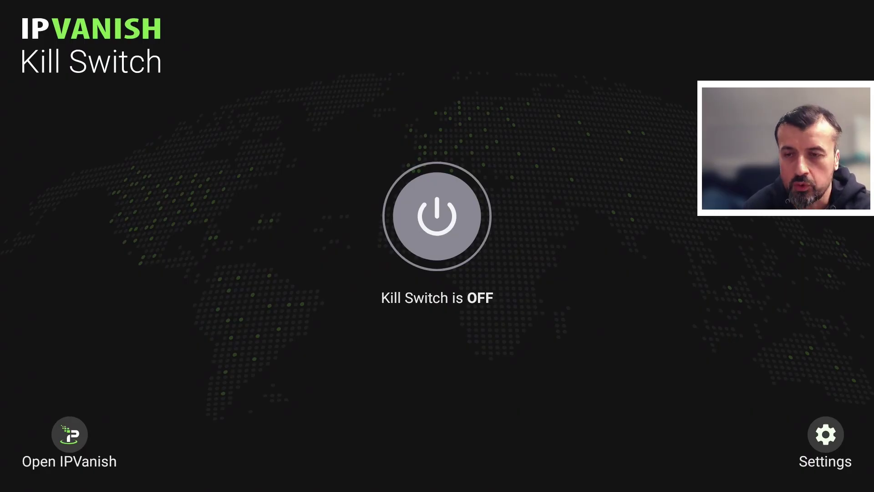
{"action": "left_click", "coordinate": [825, 434]}
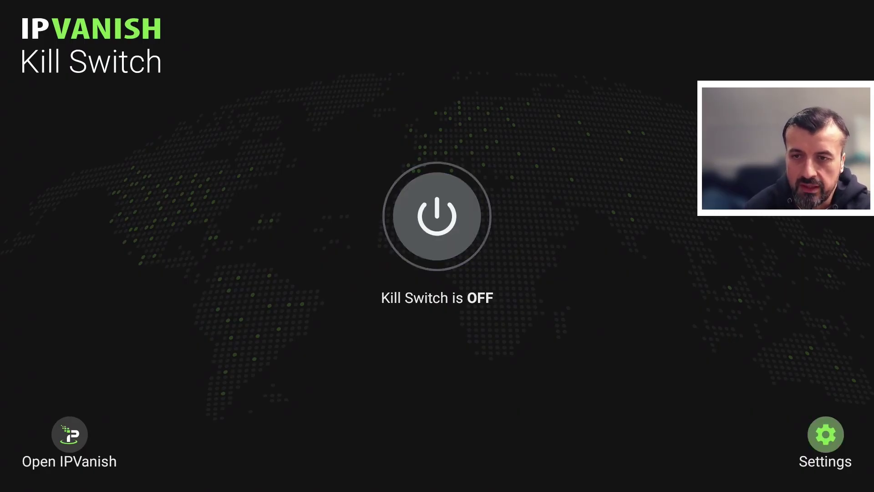
{"action": "left_click", "coordinate": [437, 217]}
{"action": "key", "text": "Return"}
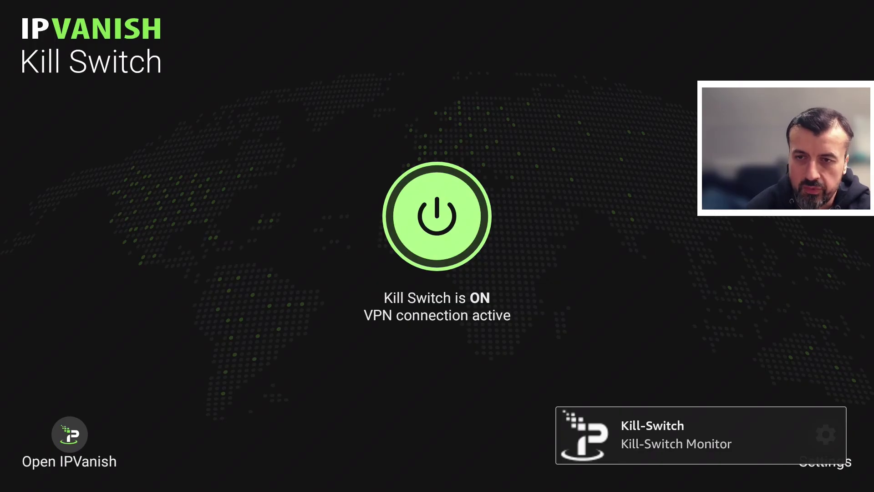
Return to IPVanish from the home screen's recently used apps row.
{"action": "key", "text": "Home"}
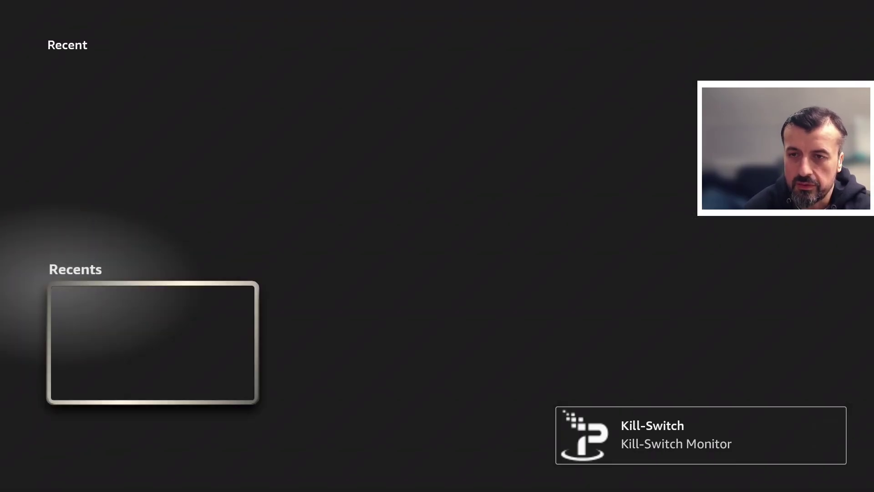
{"action": "key", "text": "Return"}
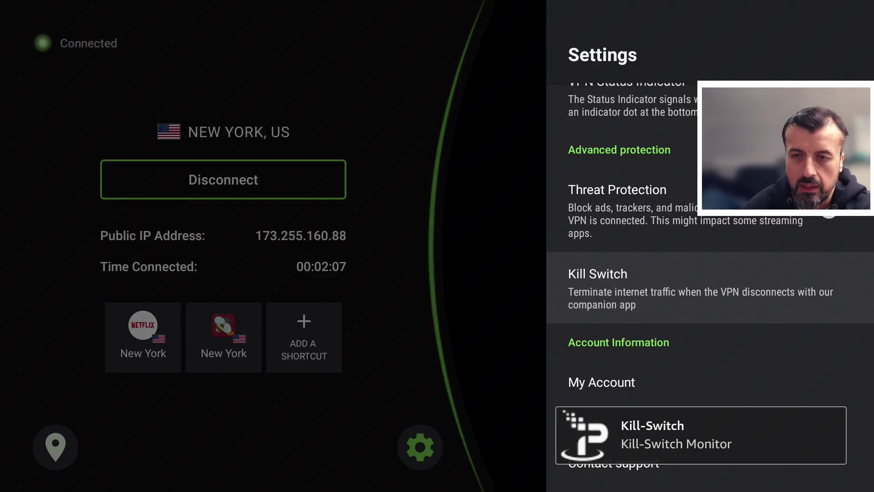
{"action": "key", "text": "Home"}
{"action": "key", "text": "Down"}
{"action": "key", "text": "Down"}
{"action": "key", "text": "Down"}
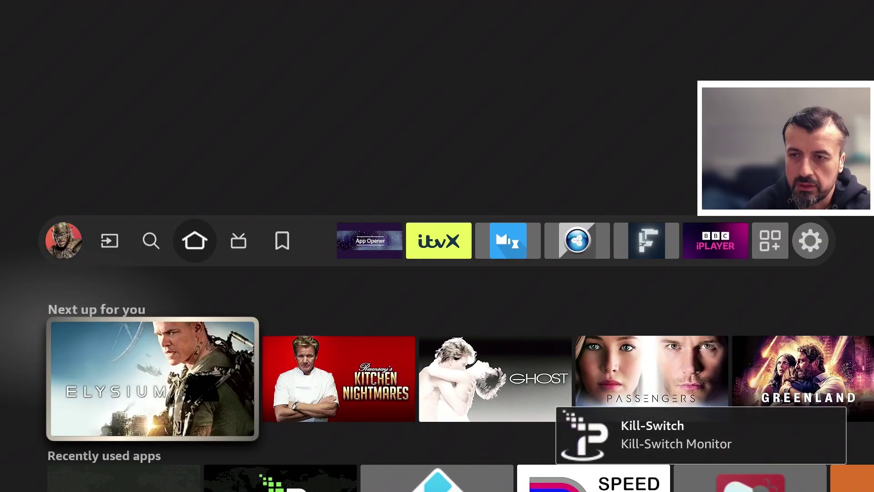
{"action": "key", "text": "Right"}
{"action": "key", "text": "Right"}
{"action": "key", "text": "Right"}
{"action": "key", "text": "Right"}
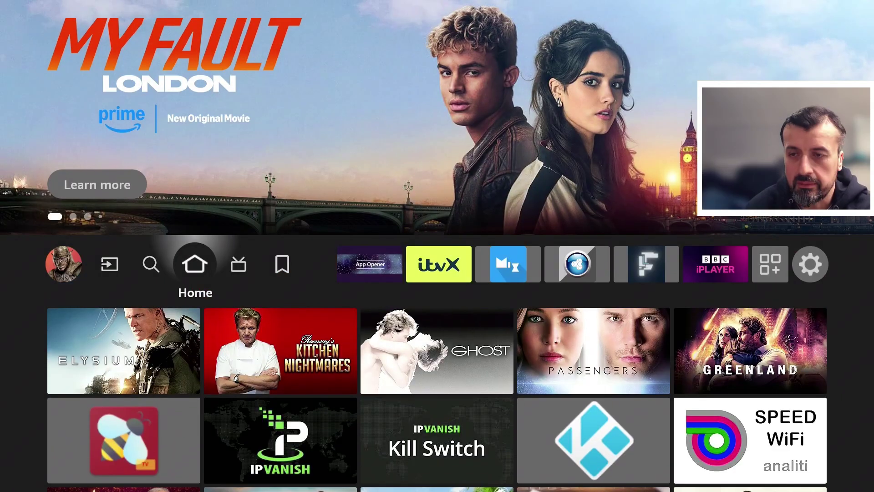
{"action": "key", "text": "Down"}
{"action": "key", "text": "Down"}
{"action": "key", "text": "Right"}
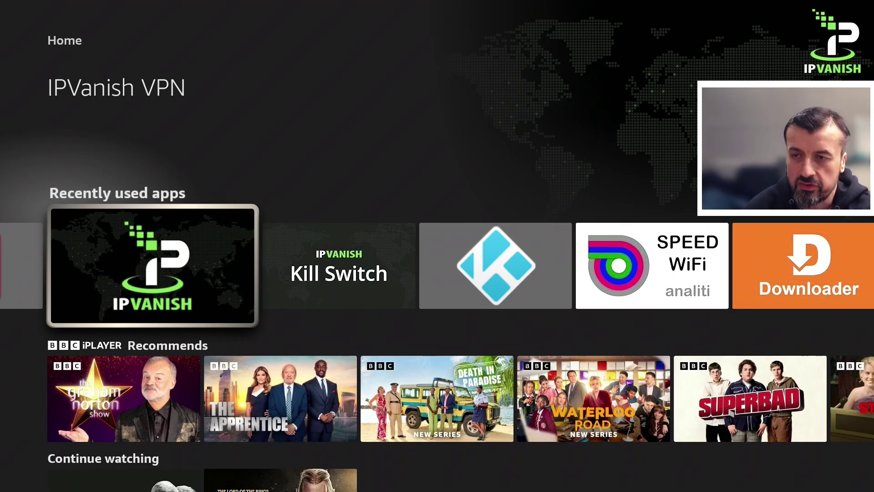
{"action": "key", "text": "Return"}
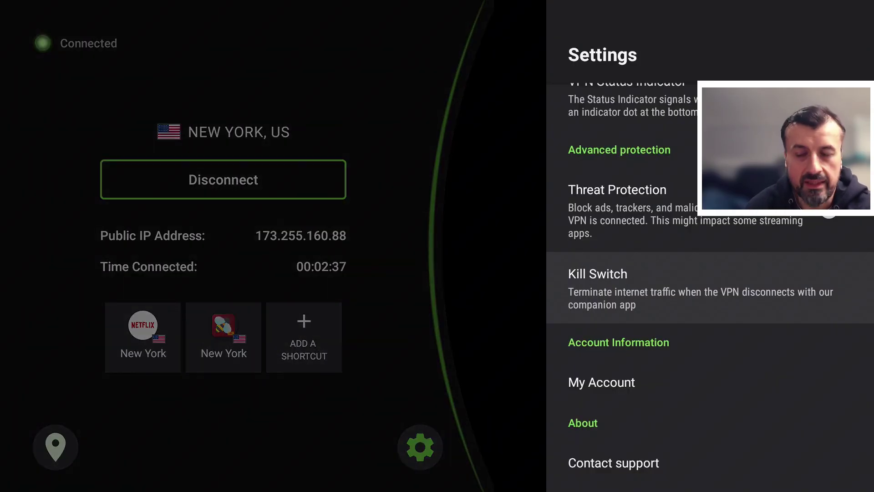
Close IPVanish's Settings panel and disconnect the VPN.
{"action": "key", "text": "Escape"}
{"action": "key", "text": "Up"}
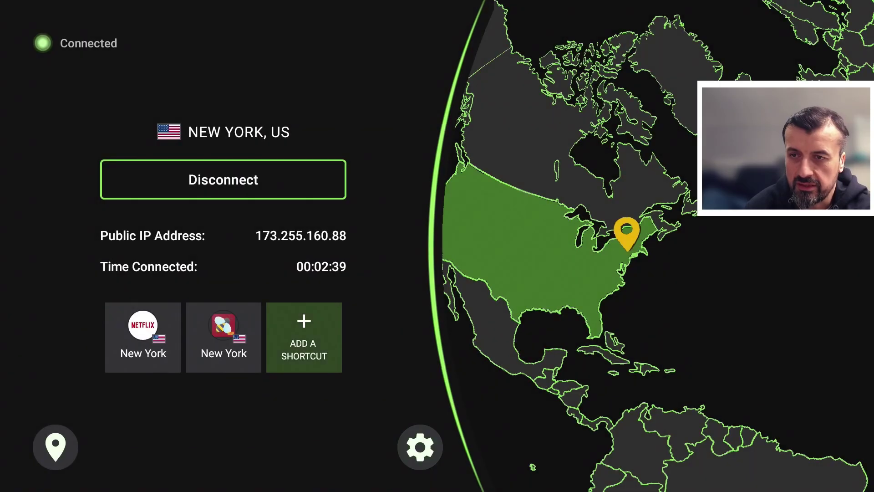
{"action": "key", "text": "Up"}
{"action": "key", "text": "Return"}
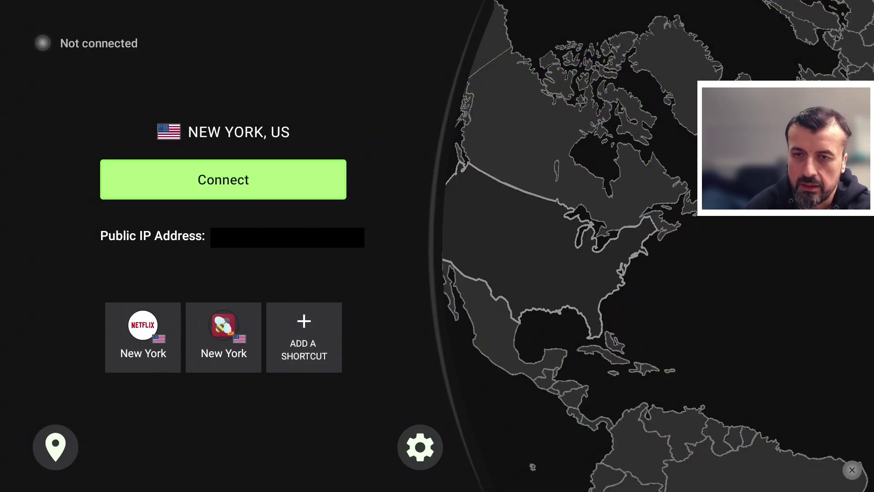
Launch BeeTV from recently used apps to test that traffic is blocked.
{"action": "key", "text": "Home"}
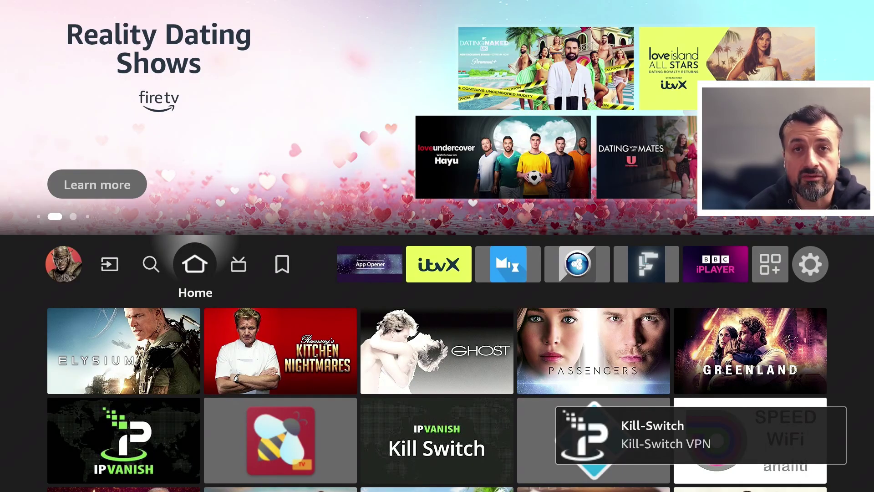
{"action": "key", "text": "Down"}
{"action": "key", "text": "Down"}
{"action": "key", "text": "Down"}
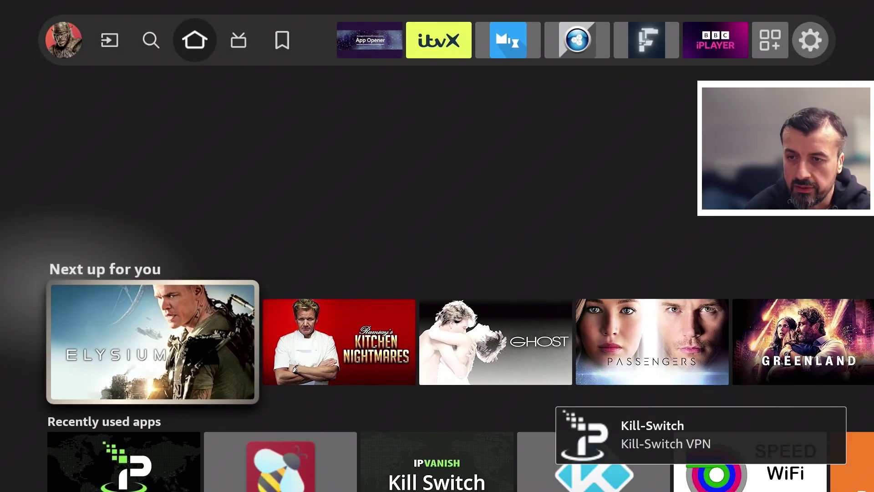
{"action": "key", "text": "Up"}
{"action": "key", "text": "Right"}
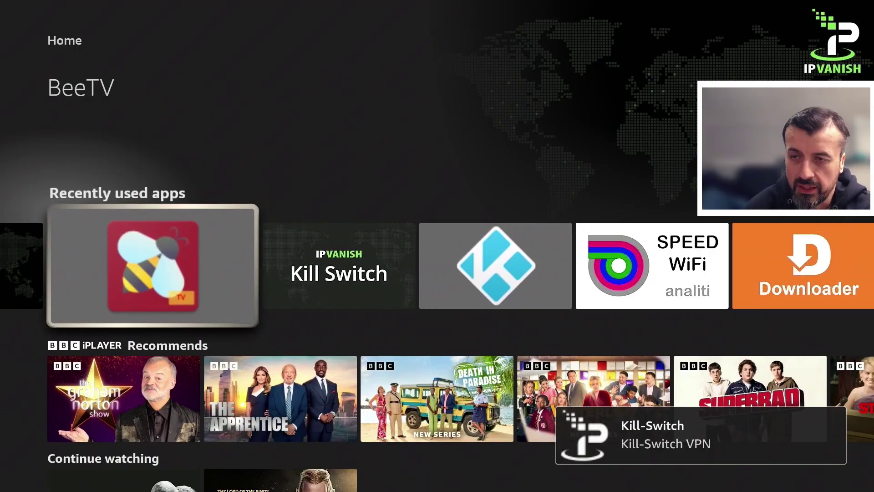
{"action": "key", "text": "Return"}
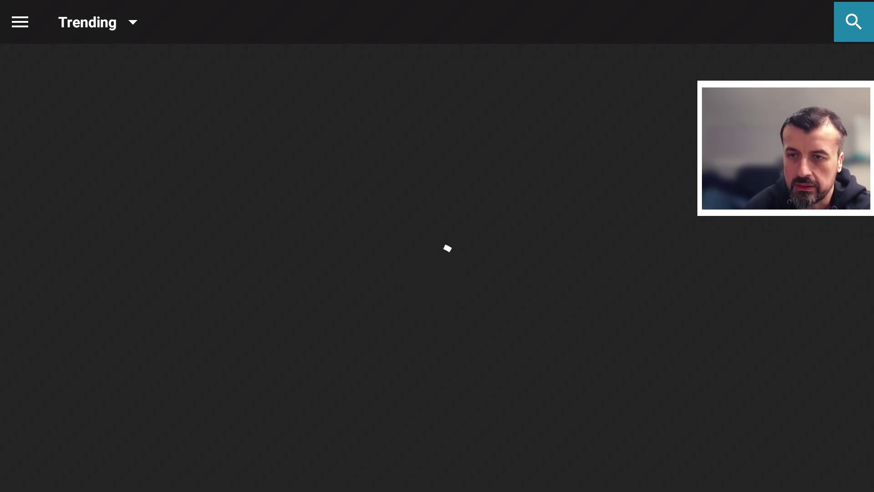
Open Downloader from recent apps to test internet access; it stalls on Connecting.
{"action": "key", "text": "Home"}
{"action": "key", "text": "Down"}
{"action": "key", "text": "Down"}
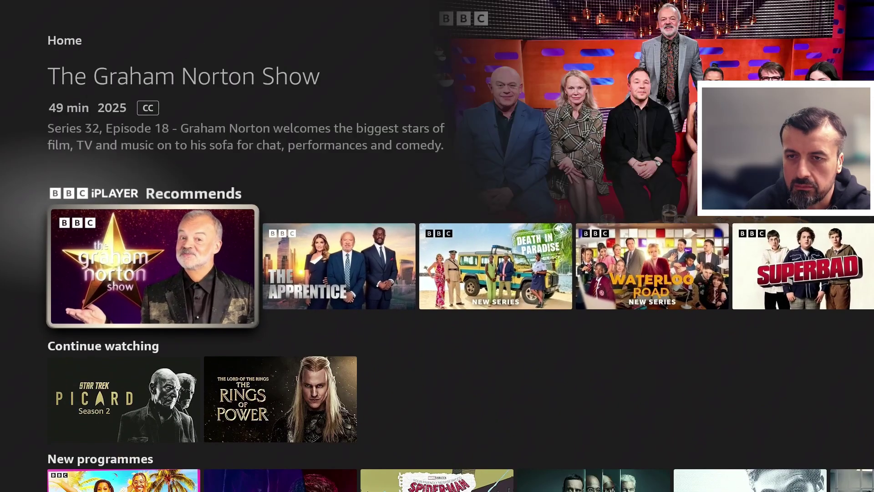
{"action": "key", "text": "Up"}
{"action": "key", "text": "Right"}
{"action": "key", "text": "Right"}
{"action": "key", "text": "Right"}
{"action": "key", "text": "Right"}
{"action": "key", "text": "Right"}
{"action": "key", "text": "Return"}
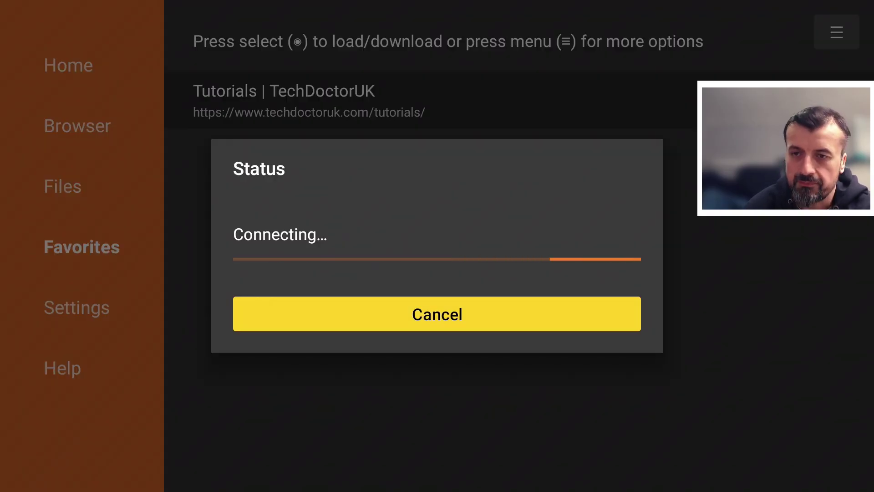
Reopen IPVanish and reconnect the VPN to New York.
{"action": "key", "text": "Home"}
{"action": "key", "text": "Down"}
{"action": "key", "text": "Down"}
{"action": "key", "text": "Right"}
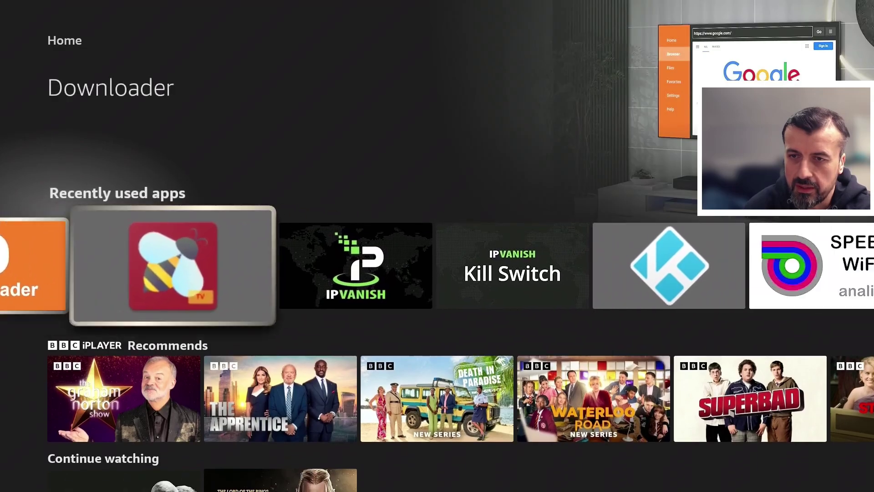
{"action": "key", "text": "Right"}
{"action": "key", "text": "Return"}
{"action": "key", "text": "Home"}
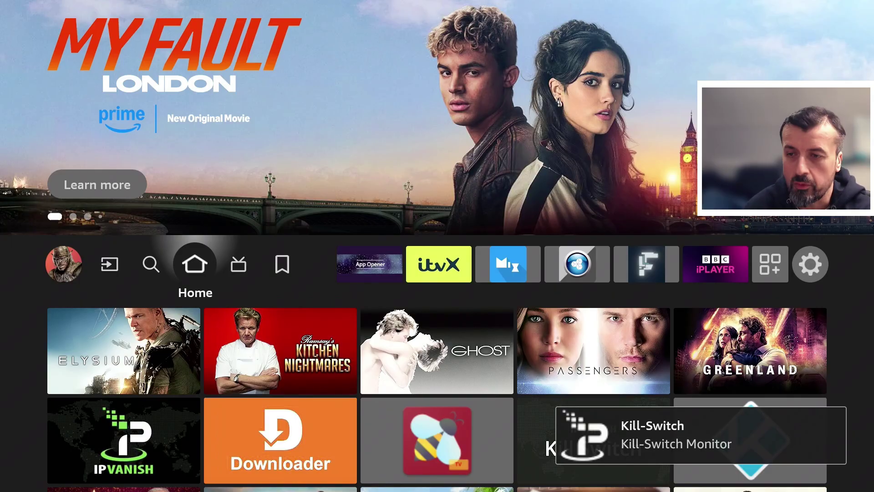
Launch BeeTV with the VPN reconnected, then check IPVanish's Kill Switch setting.
{"action": "key", "text": "Down"}
{"action": "key", "text": "Down"}
{"action": "key", "text": "Right"}
{"action": "key", "text": "Right"}
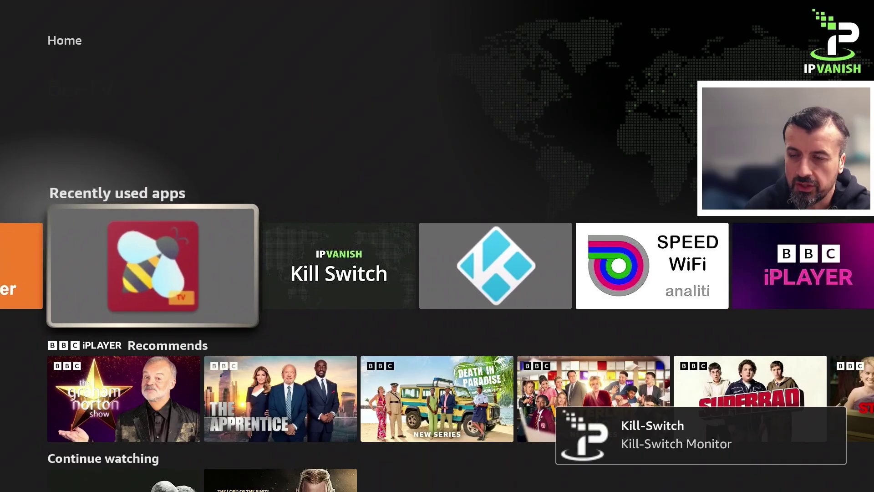
{"action": "key", "text": "Return"}
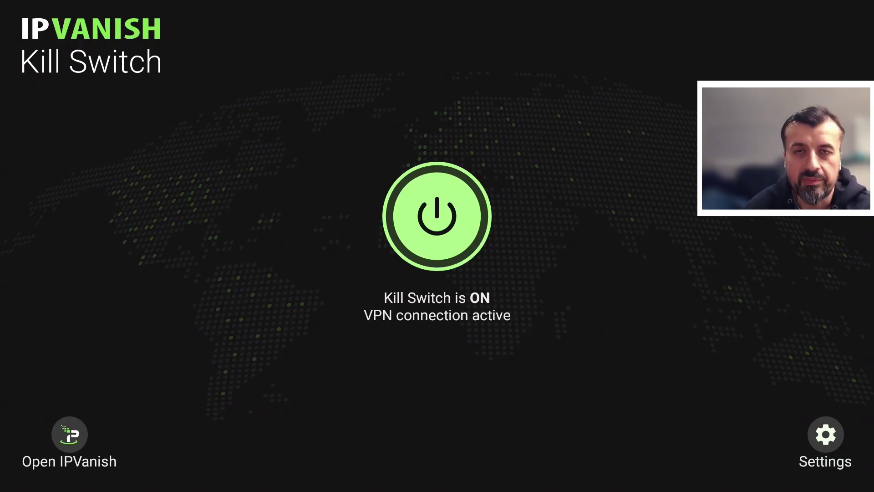
{"action": "key", "text": "Escape"}
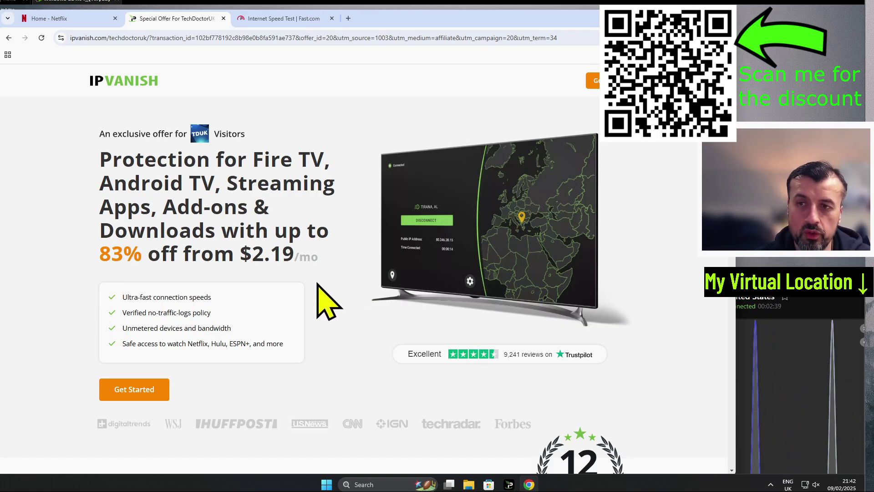
Highlight the $2.19/mo price and scroll down to the Monthly, 2-Year and Yearly plan cards.
{"action": "left_click_drag", "start_coordinate": [253, 263], "coordinate": [293, 259]}
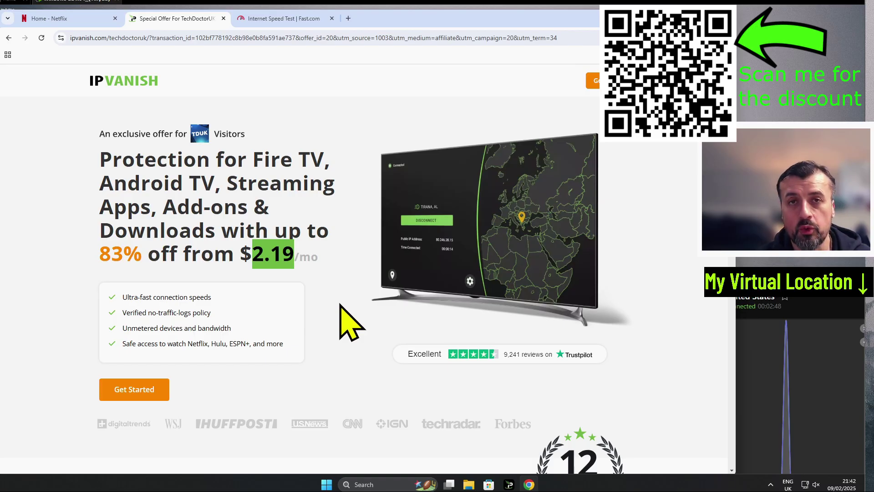
{"action": "scroll", "coordinate": [348, 324], "scroll_direction": "down", "scroll_amount": 5}
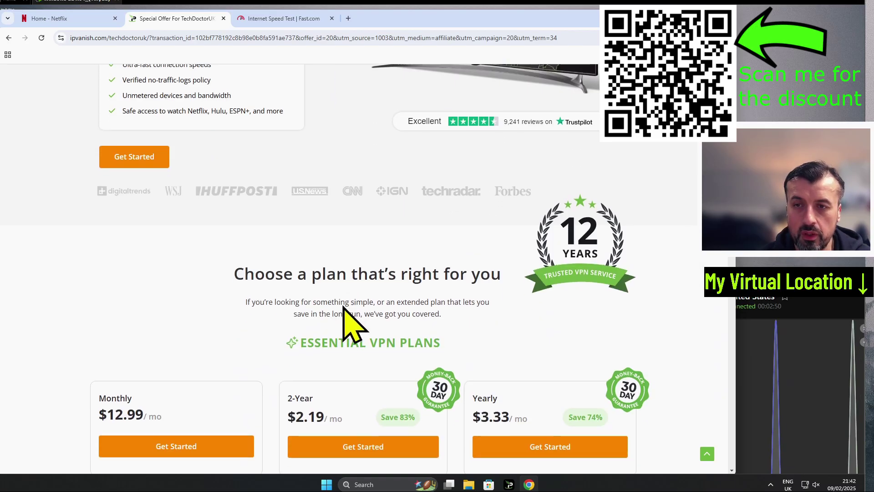
{"action": "scroll", "coordinate": [344, 307], "scroll_direction": "down", "scroll_amount": 3}
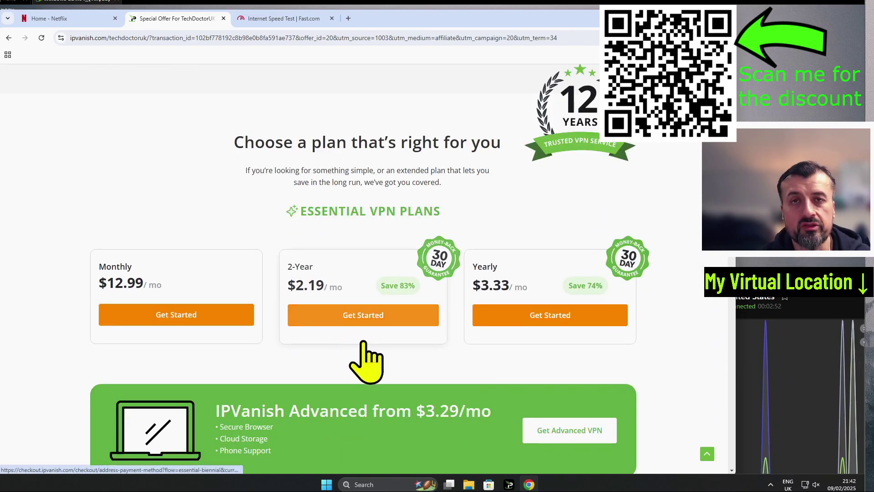